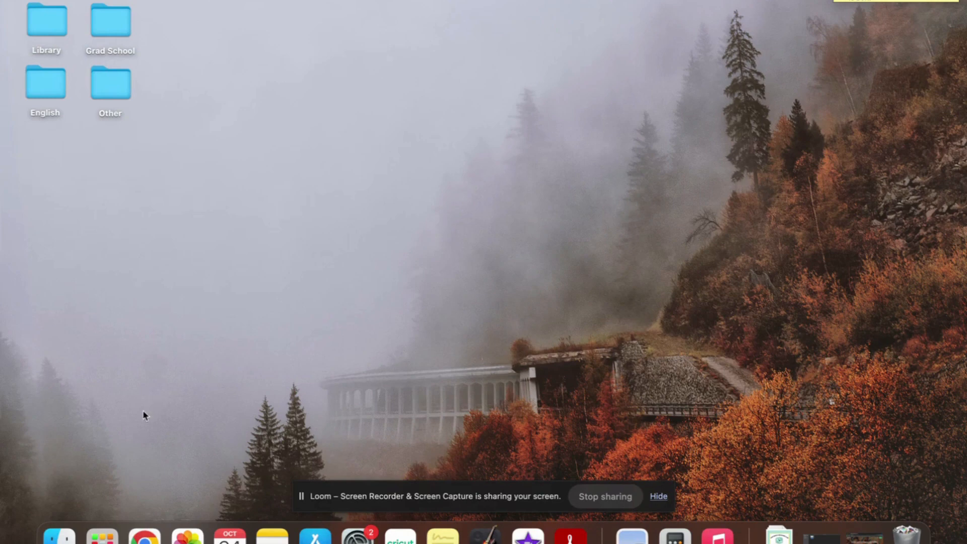
# Open GarageBand and create an empty project with a microphone audio track using Input 1.
pyautogui.click(104, 538)
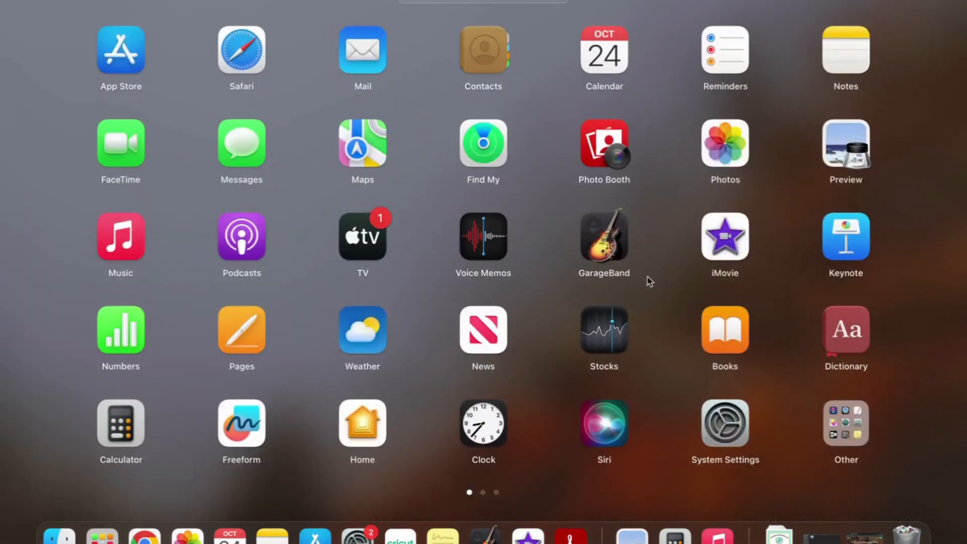
pyautogui.click(598, 247)
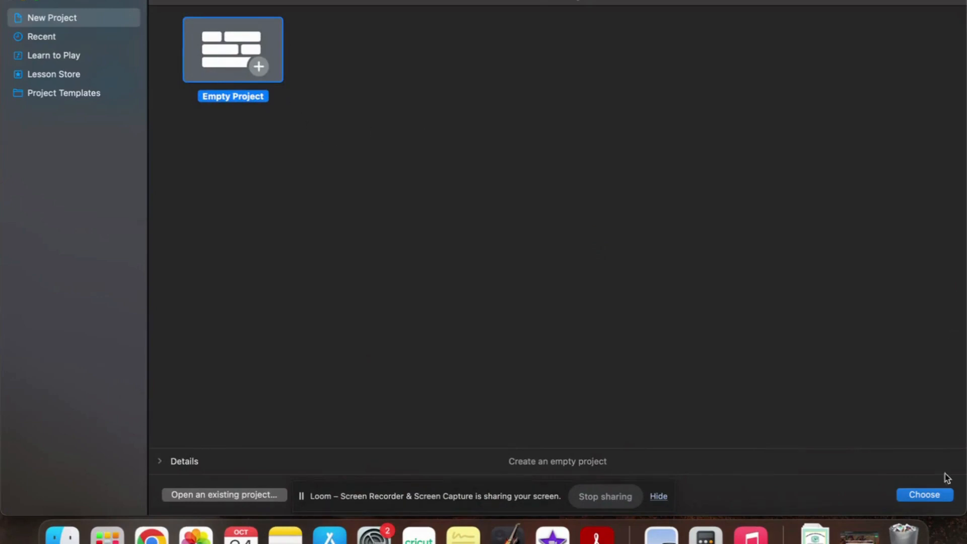
pyautogui.click(940, 498)
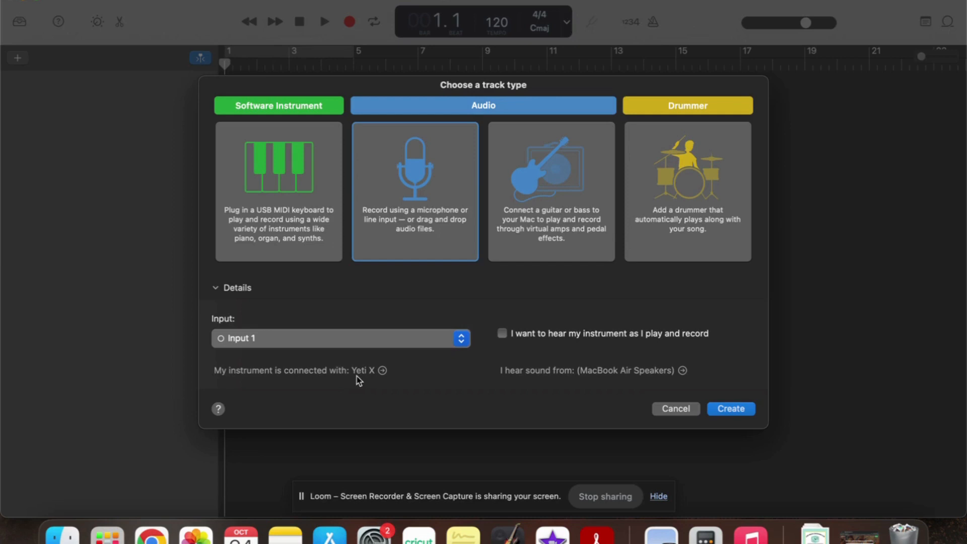
pyautogui.click(744, 409)
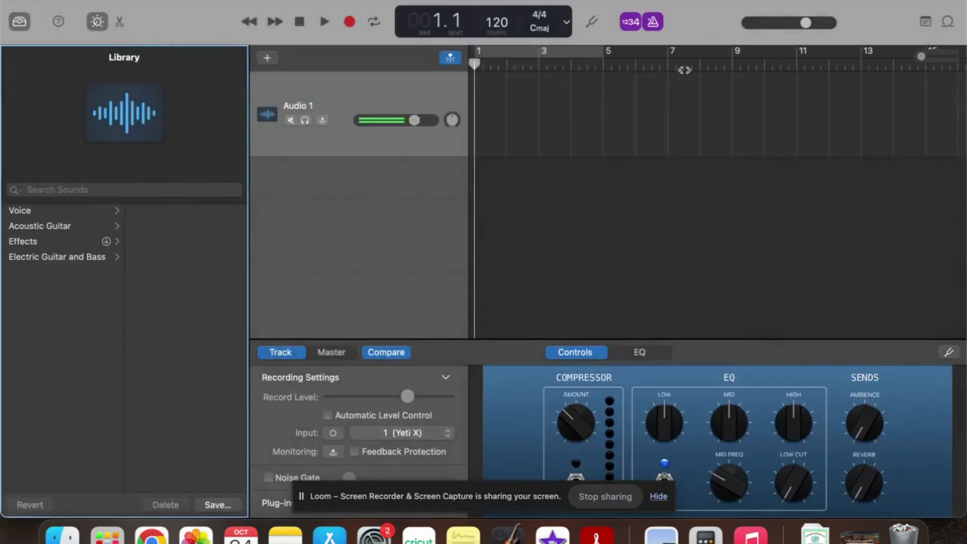
# Turn off the metronome and the count-in, and set the project display to Time.
pyautogui.click(655, 19)
pyautogui.click(637, 23)
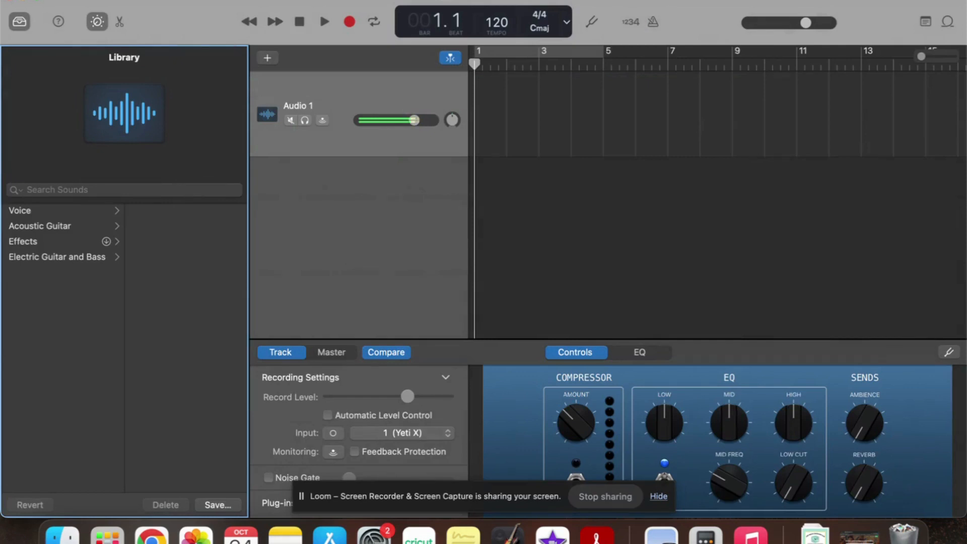
pyautogui.click(568, 24)
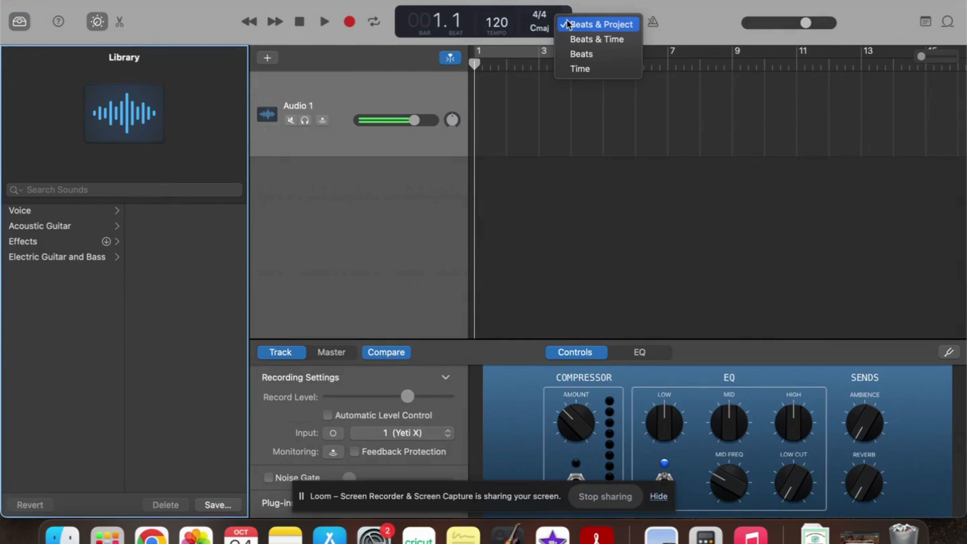
pyautogui.click(578, 69)
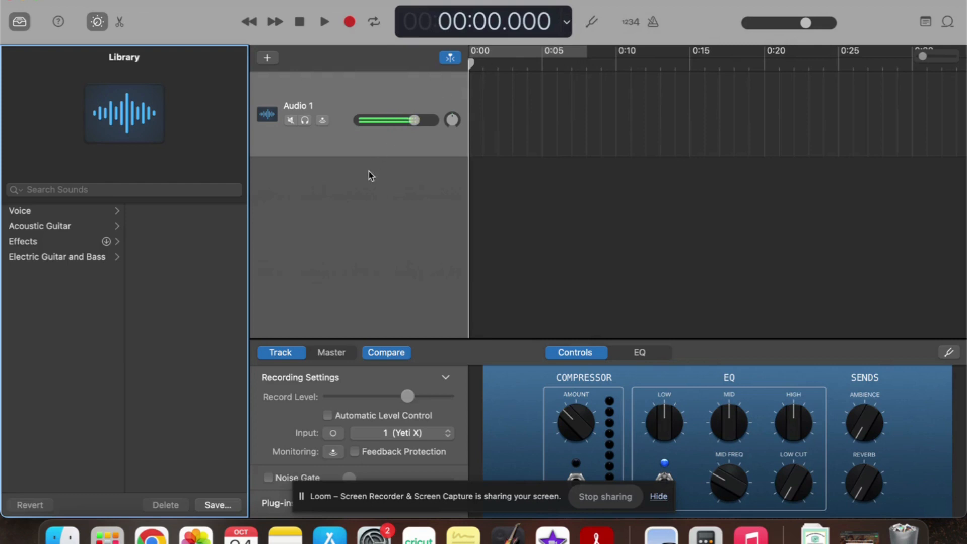
# Rename the first audio track as Intro.
pyautogui.rightClick(304, 107)
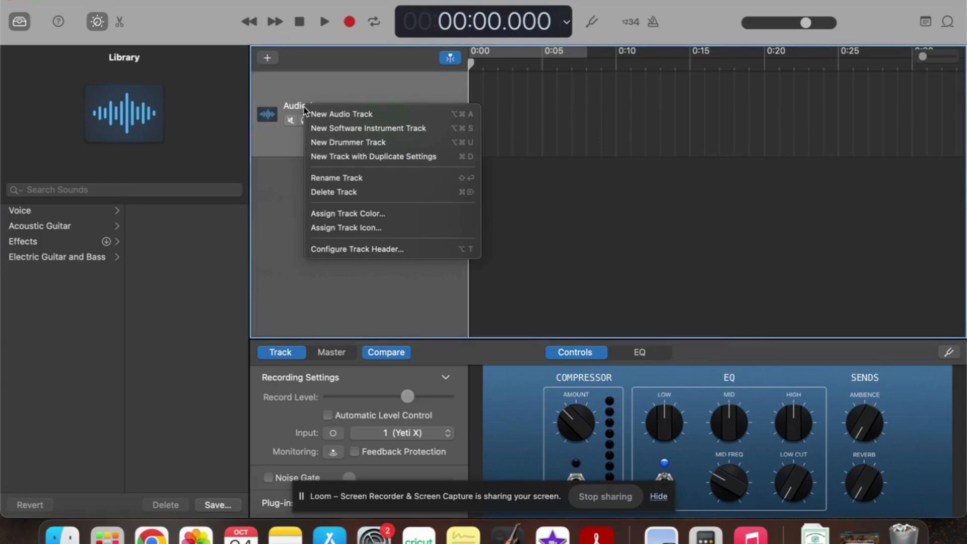
pyautogui.click(349, 179)
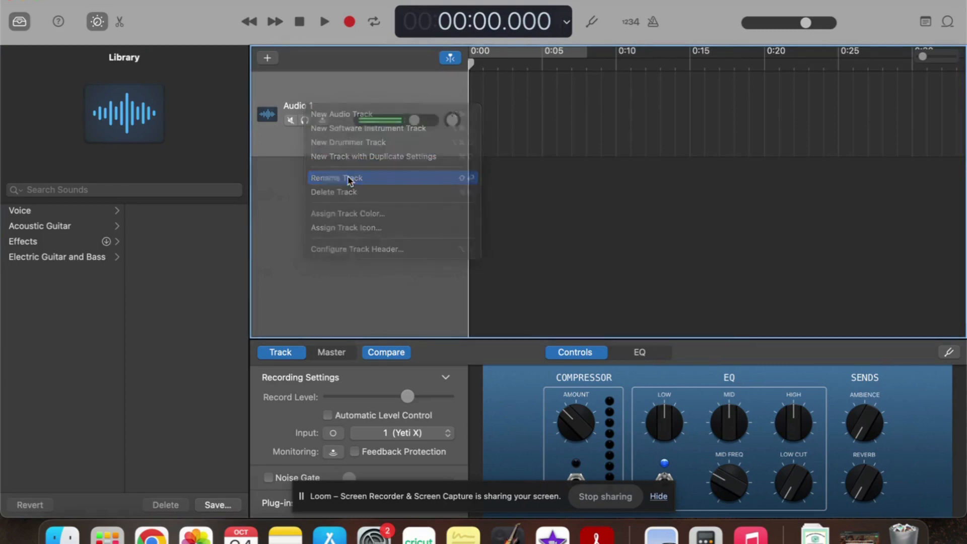
pyautogui.write('Intro')
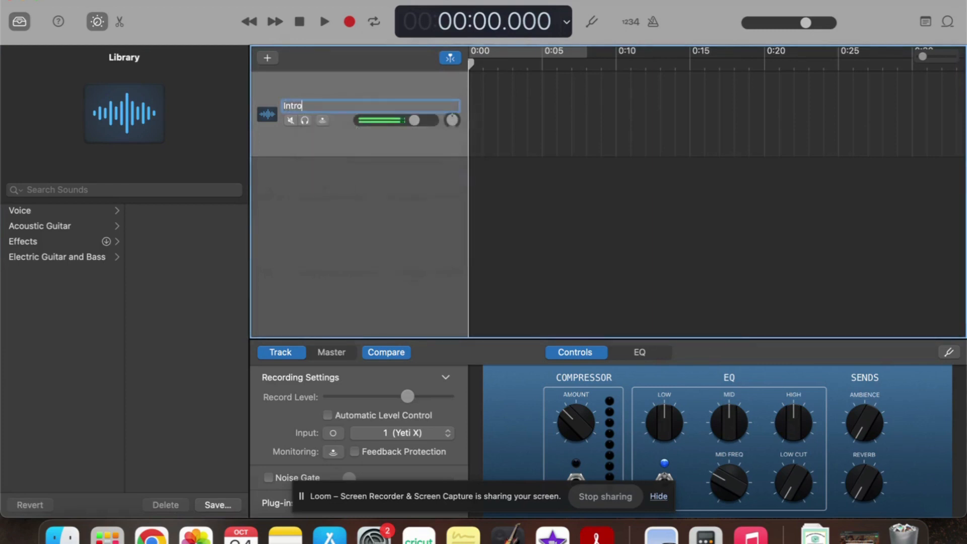
pyautogui.press('Return')
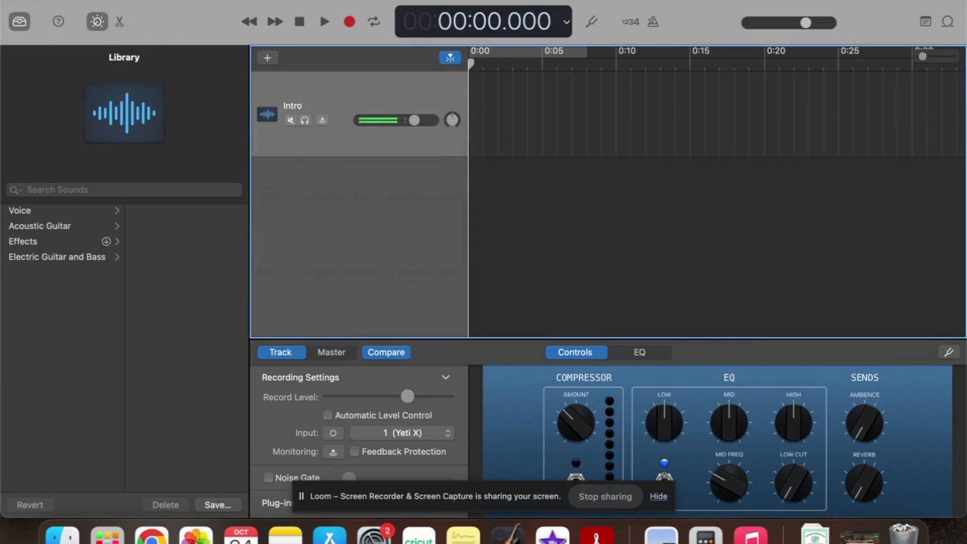
# Add a second microphone audio track and name it Body.
pyautogui.click(267, 60)
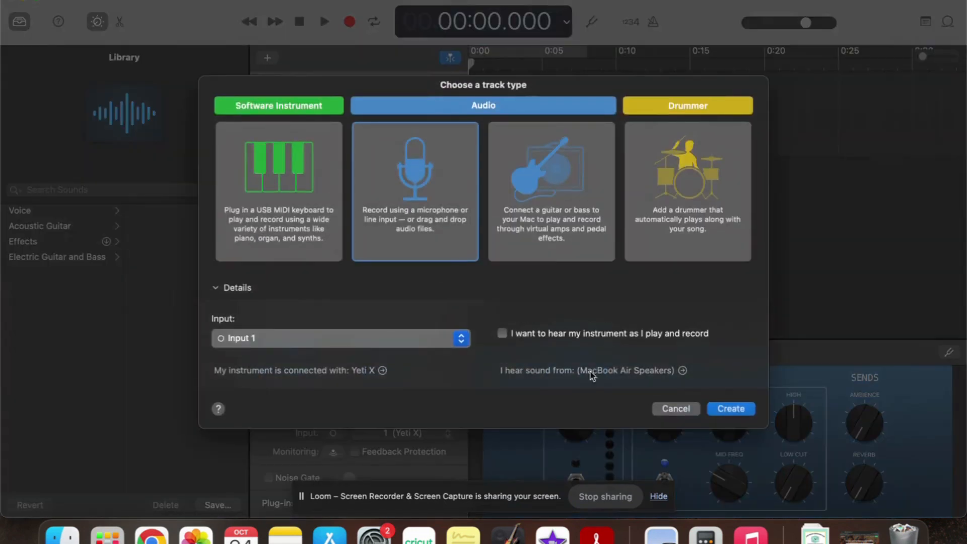
pyautogui.click(731, 409)
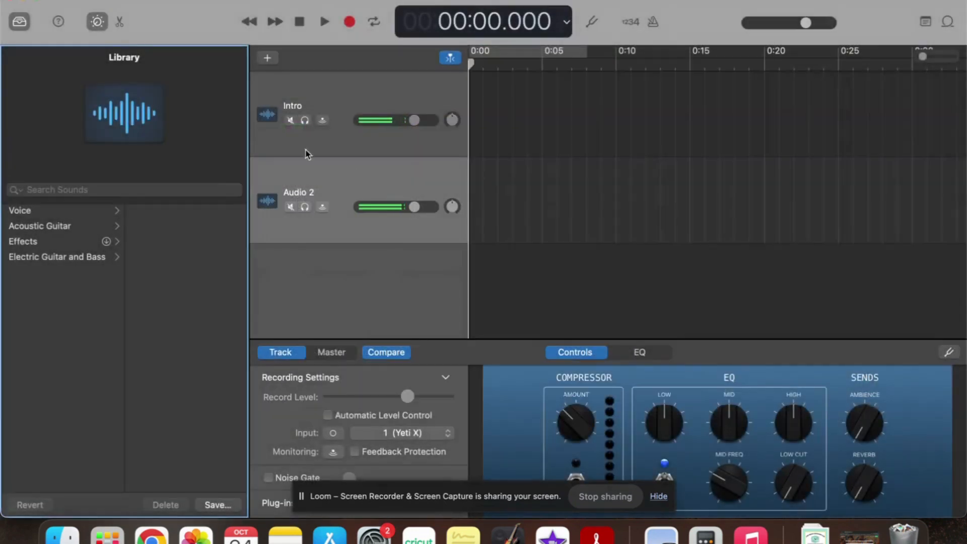
pyautogui.rightClick(315, 195)
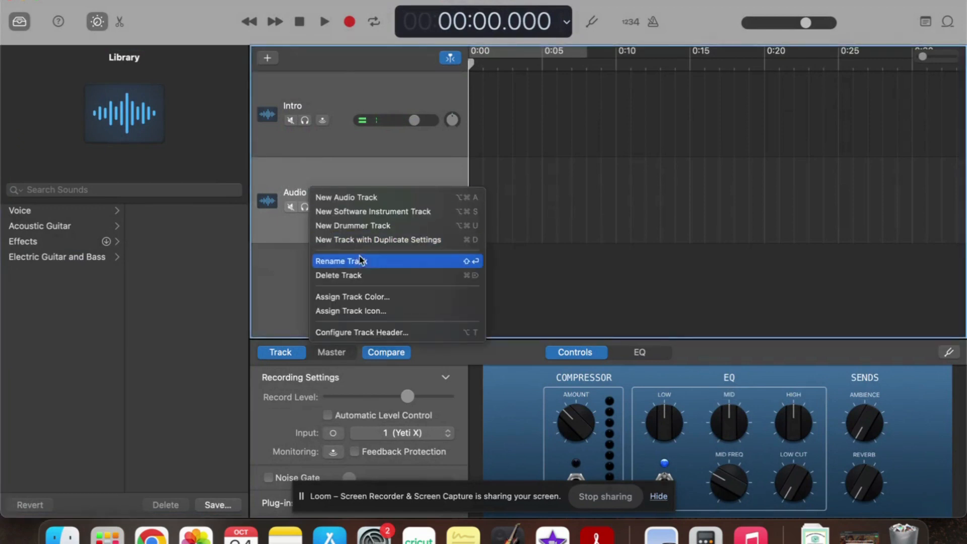
pyautogui.click(364, 265)
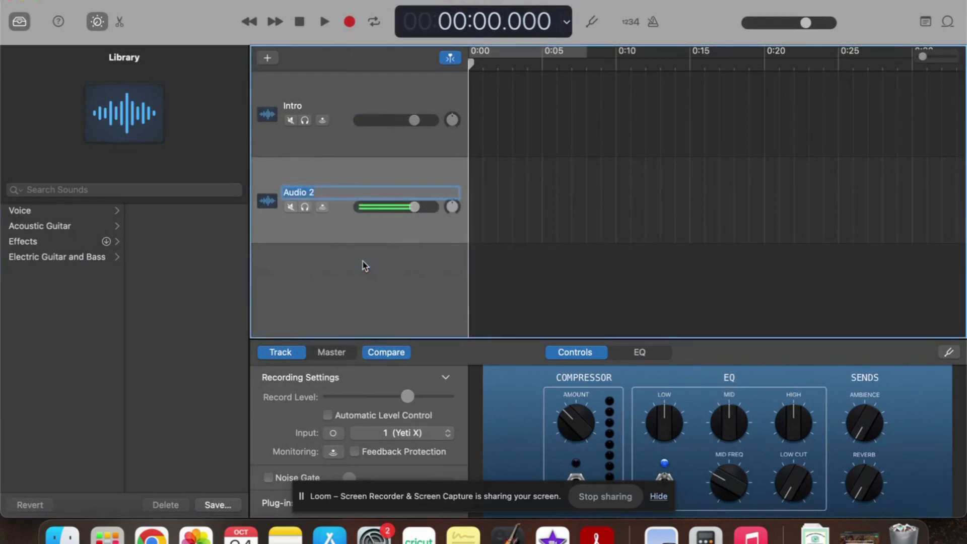
pyautogui.write('Body')
pyautogui.press('Return')
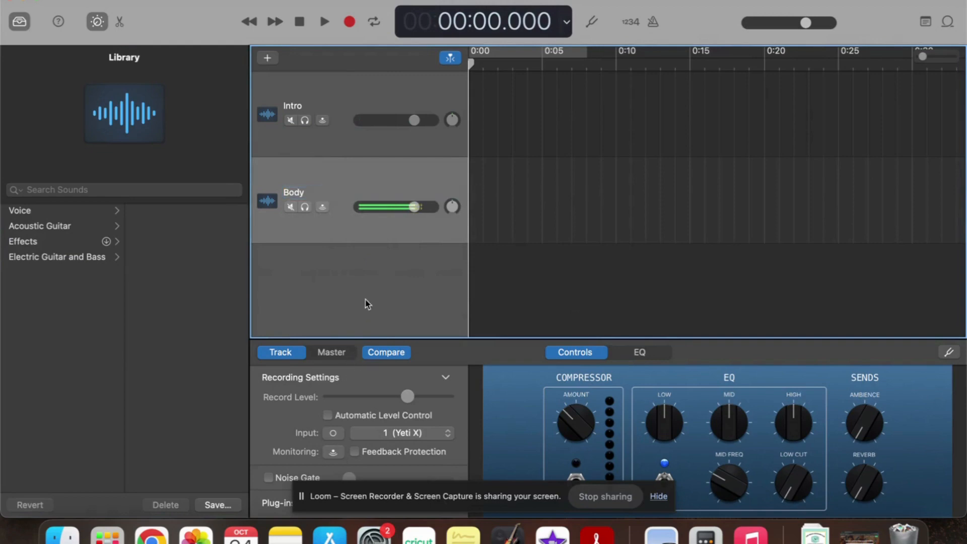
# Add a third microphone audio track and name it Sound Effects.
pyautogui.click(268, 57)
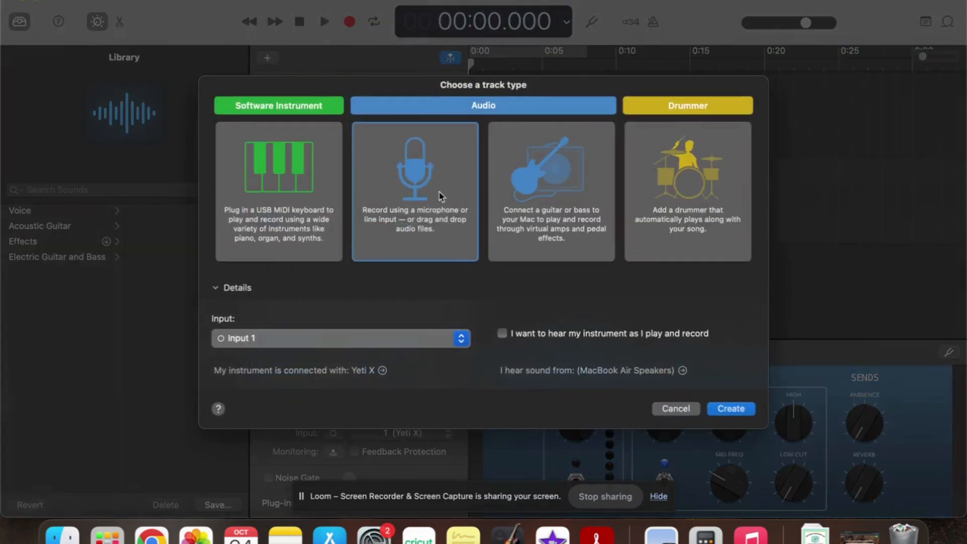
pyautogui.click(724, 409)
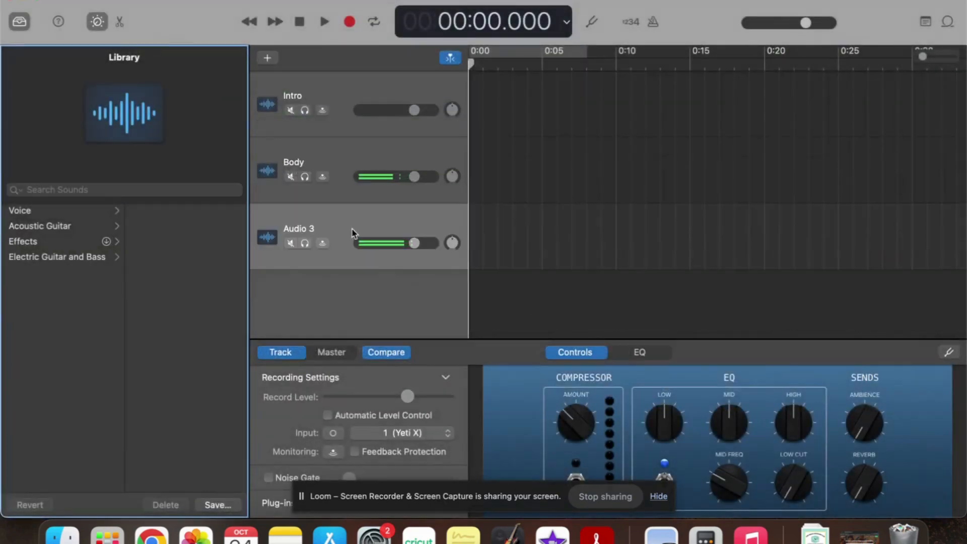
pyautogui.rightClick(301, 230)
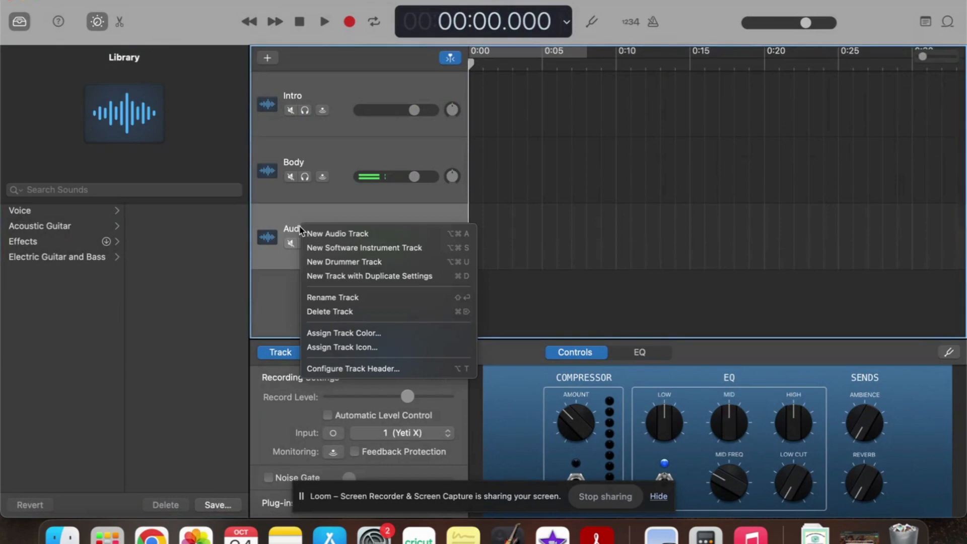
pyautogui.click(323, 298)
pyautogui.write('Sou')
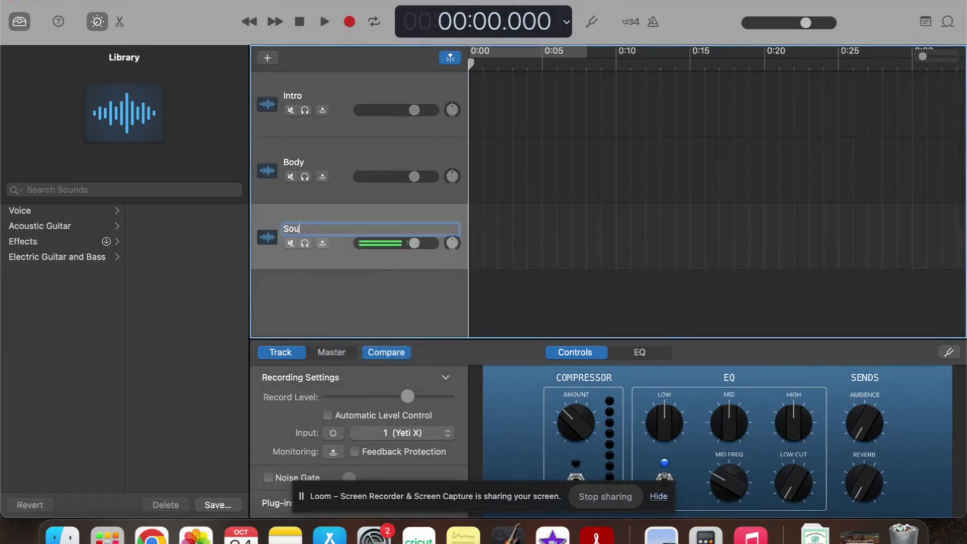
pyautogui.write('nd Effects')
pyautogui.press('Return')
# Add a fourth microphone audio track and name it Music.
pyautogui.click(268, 59)
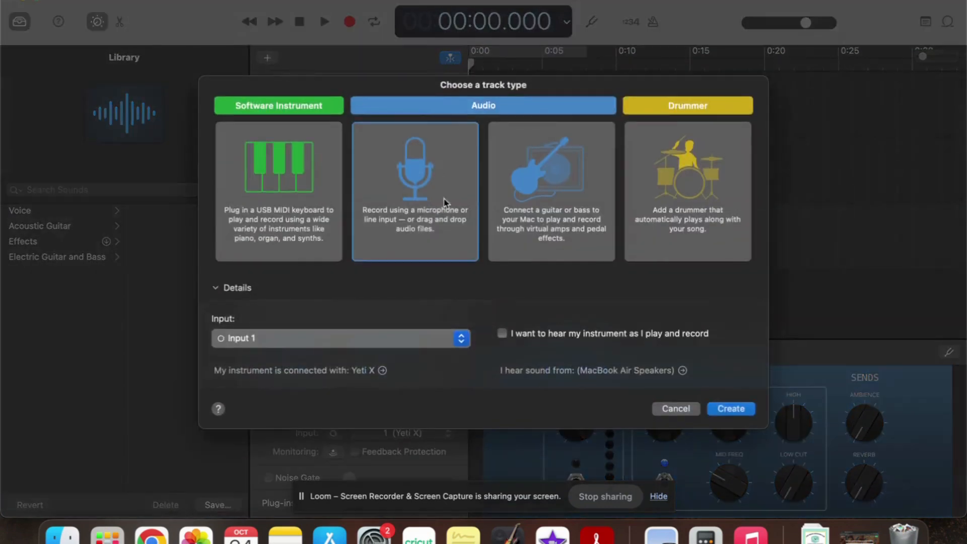
pyautogui.click(728, 409)
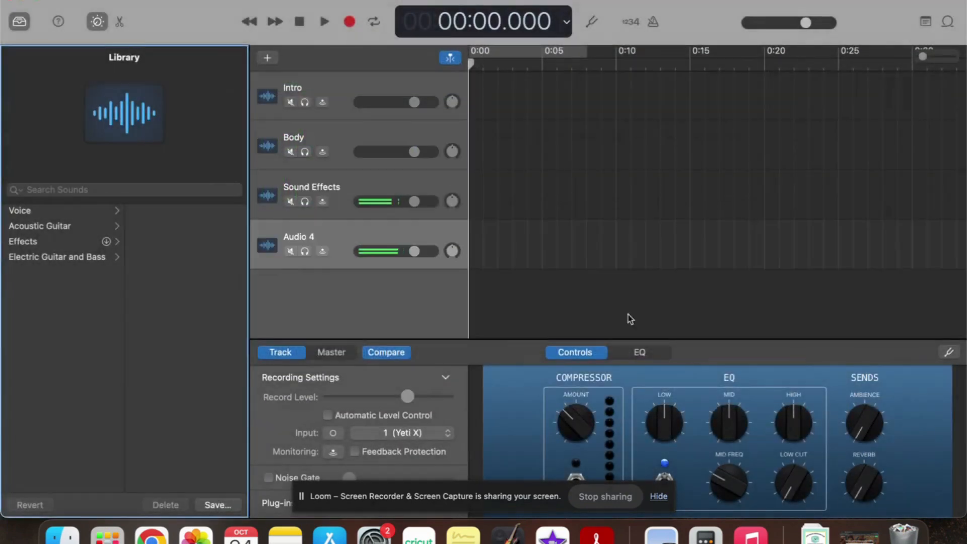
pyautogui.rightClick(303, 240)
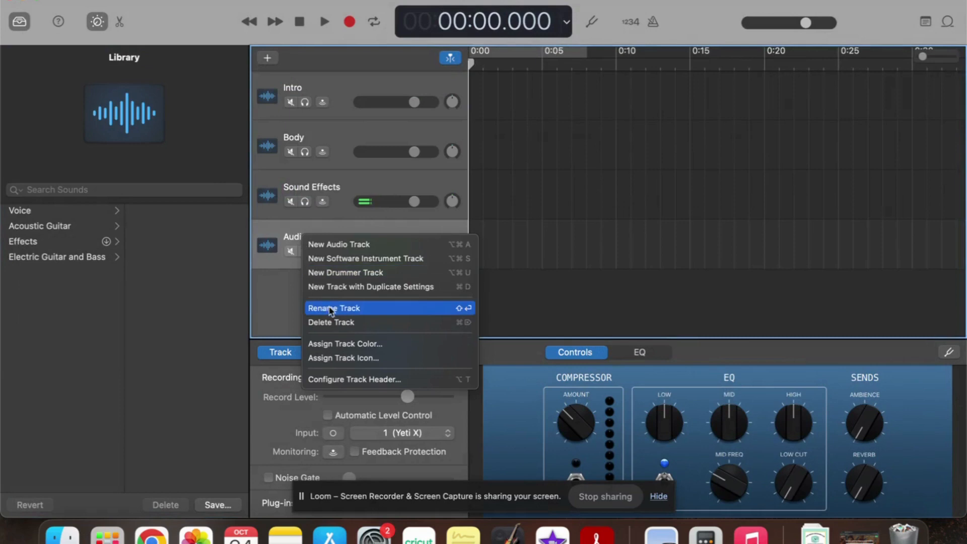
pyautogui.click(332, 307)
pyautogui.write('Mus')
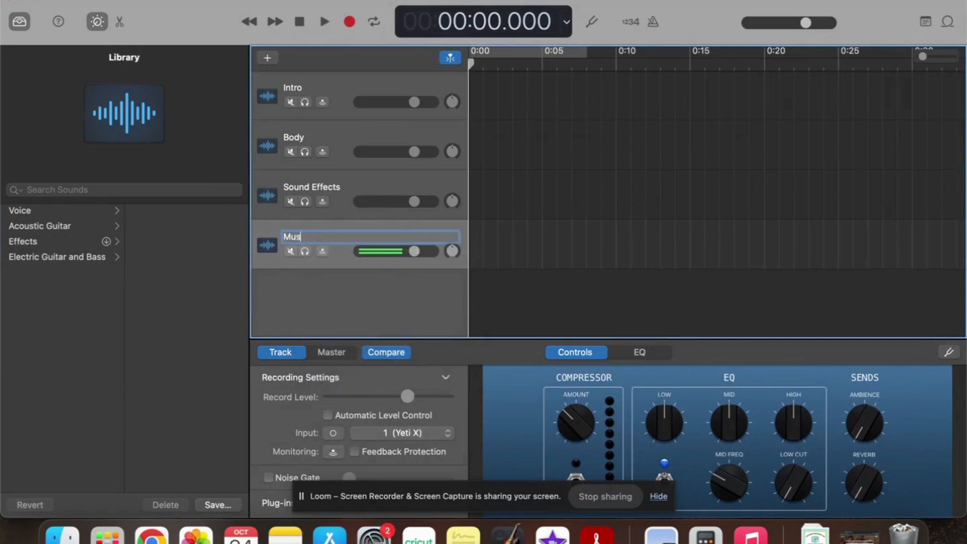
pyautogui.write('ic')
pyautogui.press('Return')
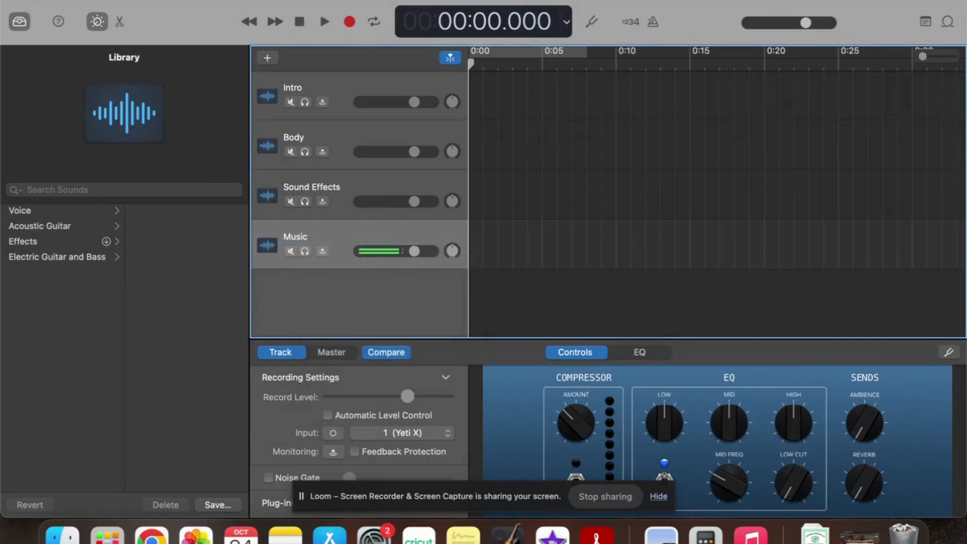
# Add a fifth microphone audio track and name it Outro.
pyautogui.click(267, 57)
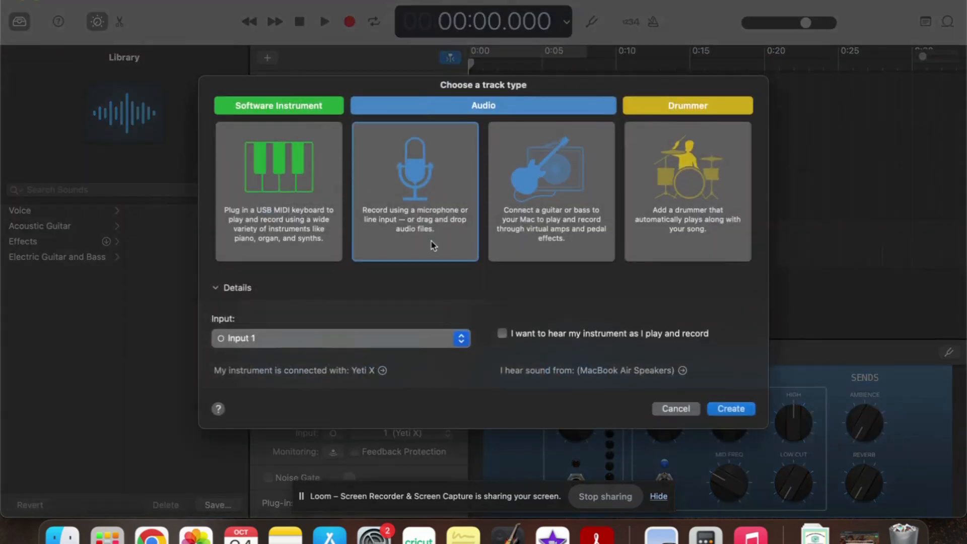
pyautogui.click(739, 416)
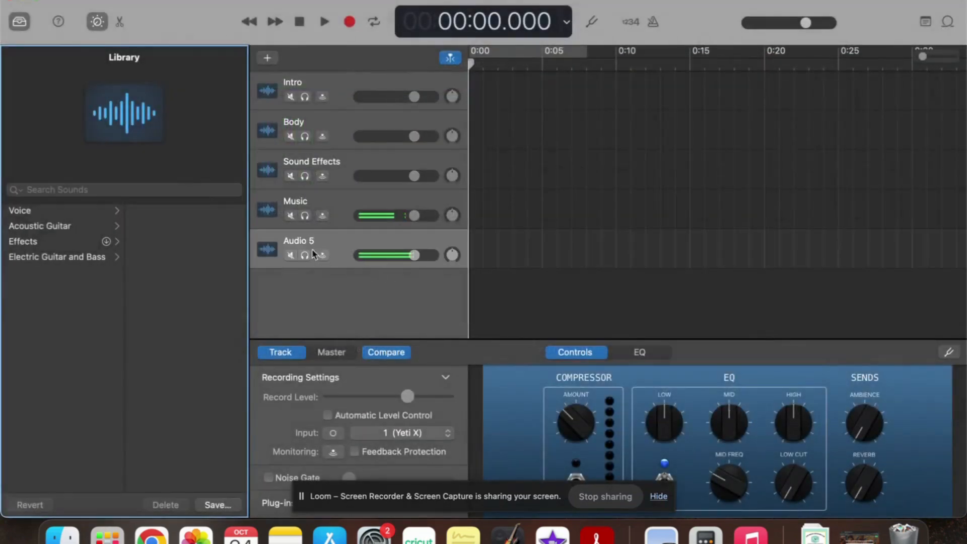
pyautogui.rightClick(308, 245)
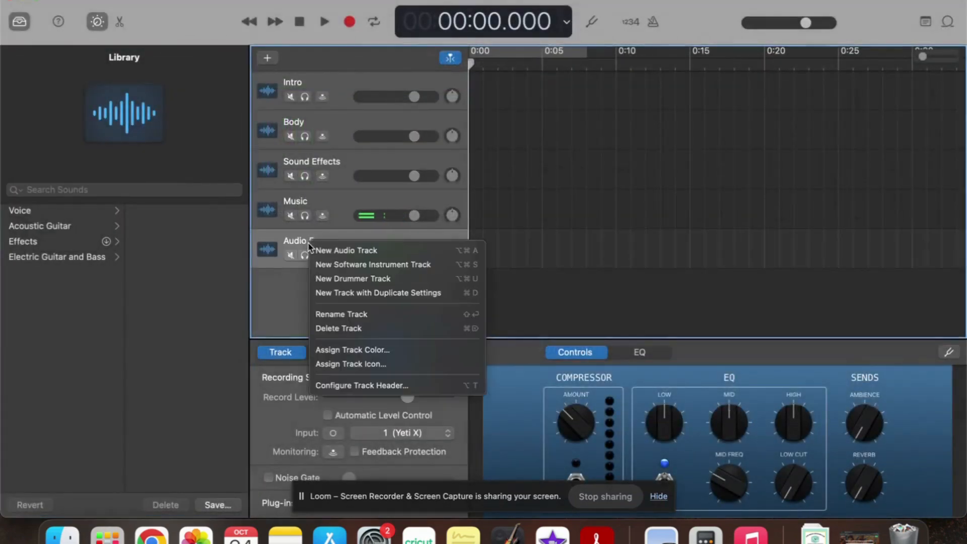
pyautogui.click(347, 315)
pyautogui.write('Outro')
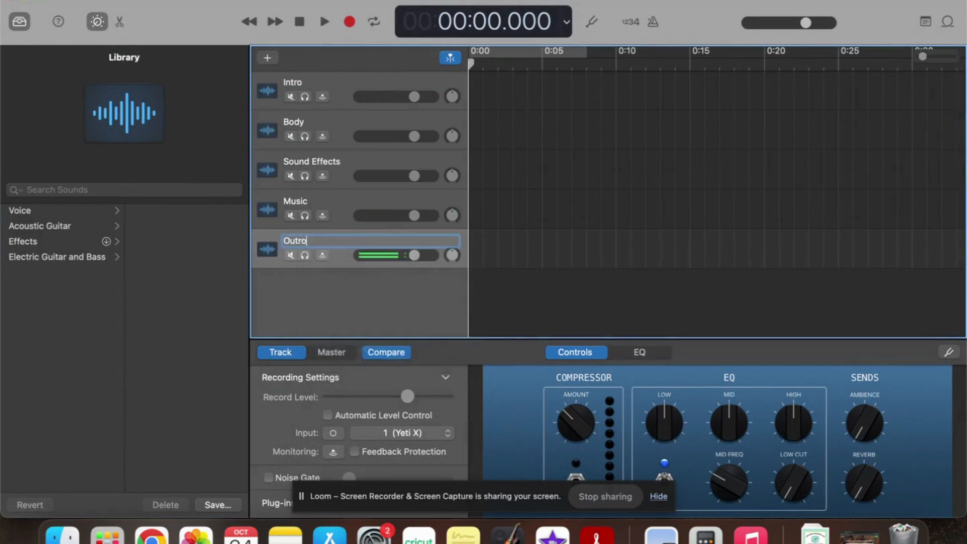
pyautogui.press('Return')
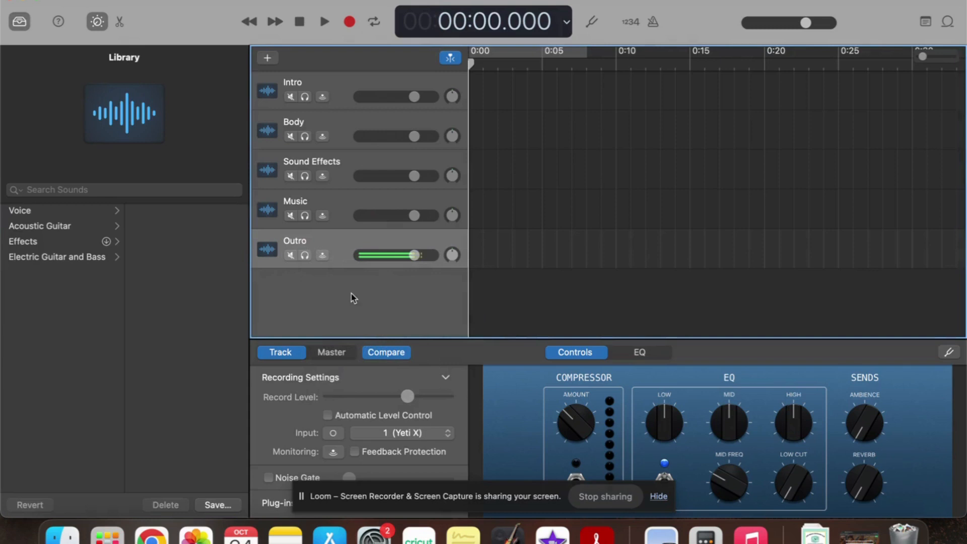
# Record a voice clip about 11 seconds long on the Intro track, and stop playback.
pyautogui.click(346, 86)
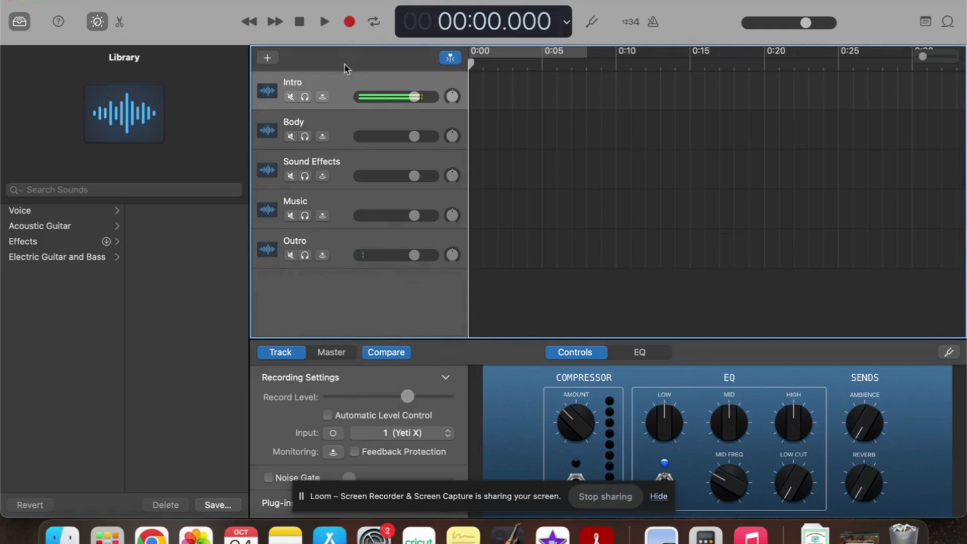
pyautogui.click(351, 22)
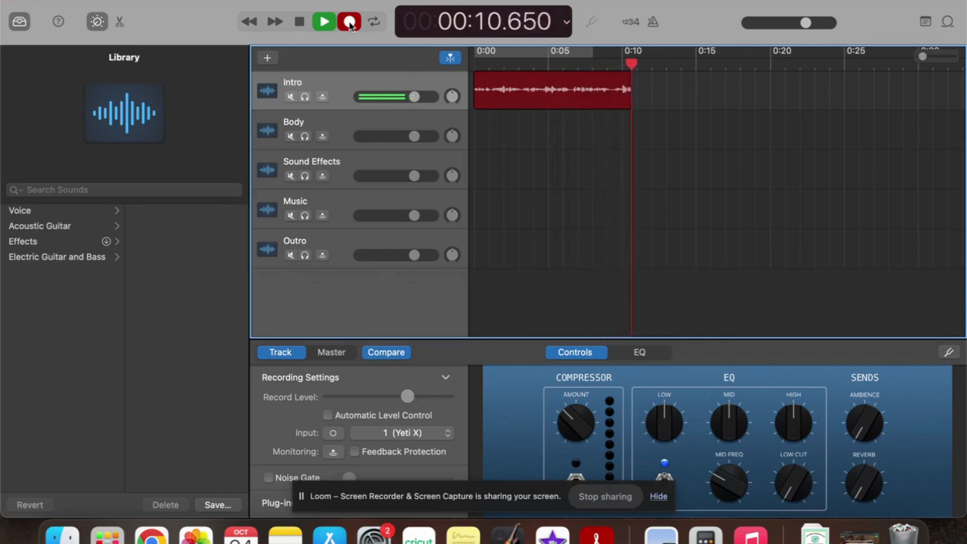
pyautogui.click(350, 22)
pyautogui.press('space')
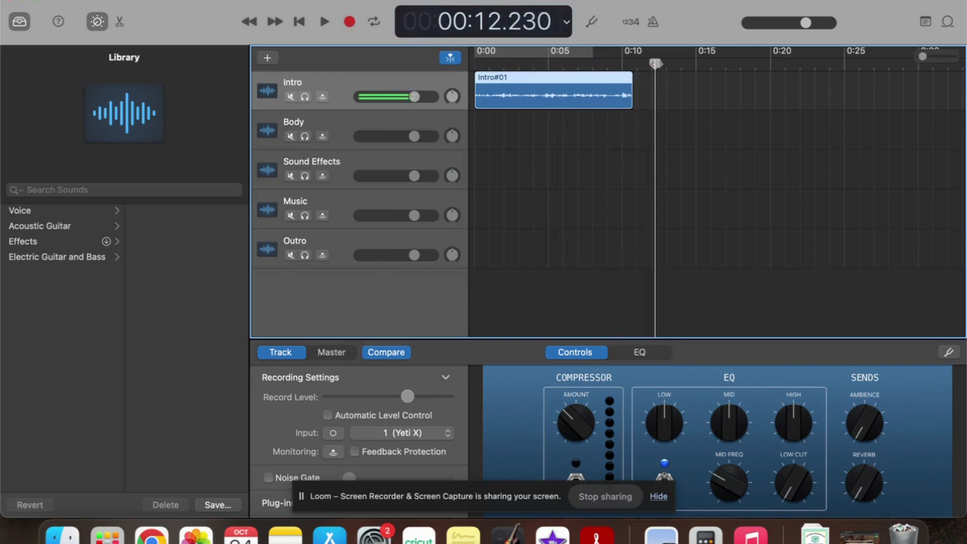
# Move the playhead to 12 seconds and delete the recorded region from the Intro track.
pyautogui.moveTo(655, 64)
pyautogui.mouseDown()
pyautogui.moveTo(668, 63)
pyautogui.moveTo(651, 63)
pyautogui.mouseUp()
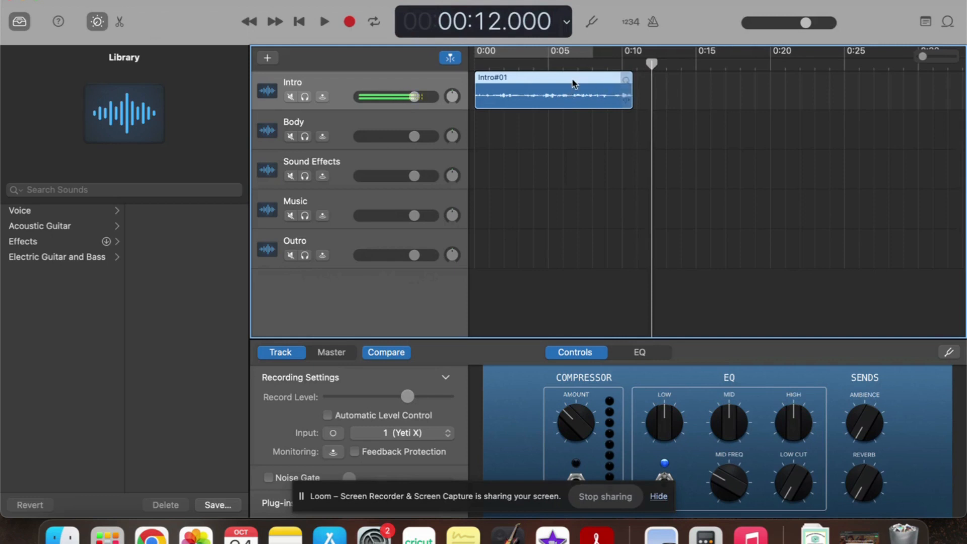
pyautogui.press('Delete')
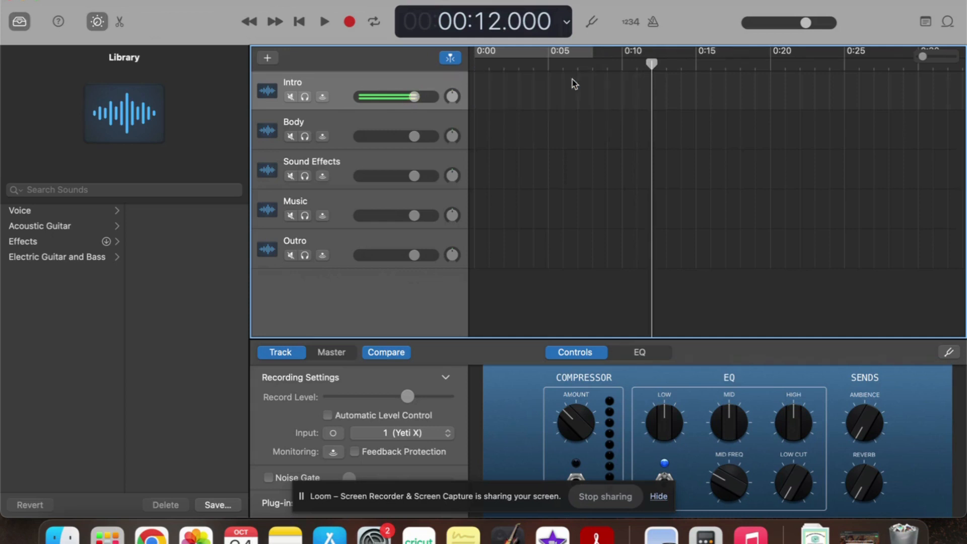
# Return the playhead to the start, record a voice clip about 4 seconds long on the Intro track, and stop playback.
pyautogui.moveTo(650, 63); pyautogui.dragTo(450, 53)
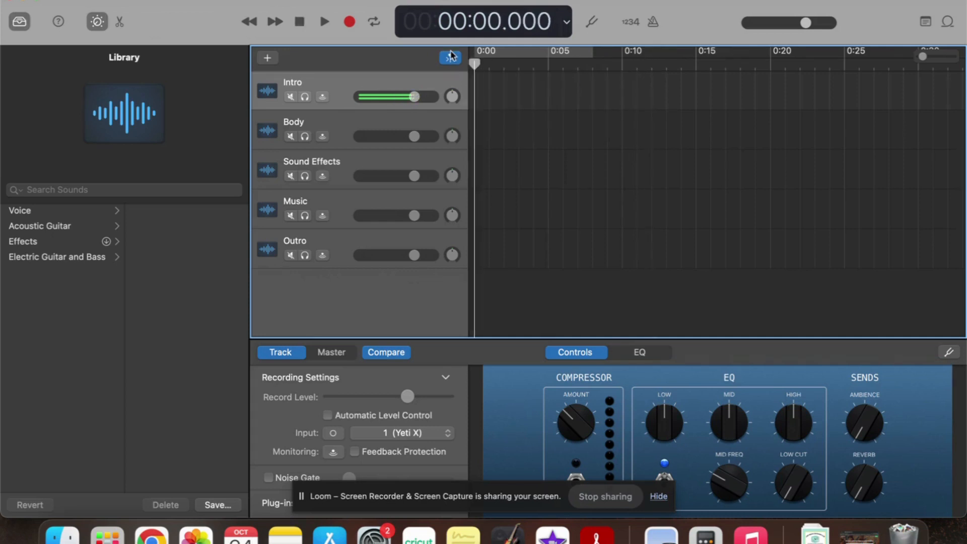
pyautogui.click(350, 24)
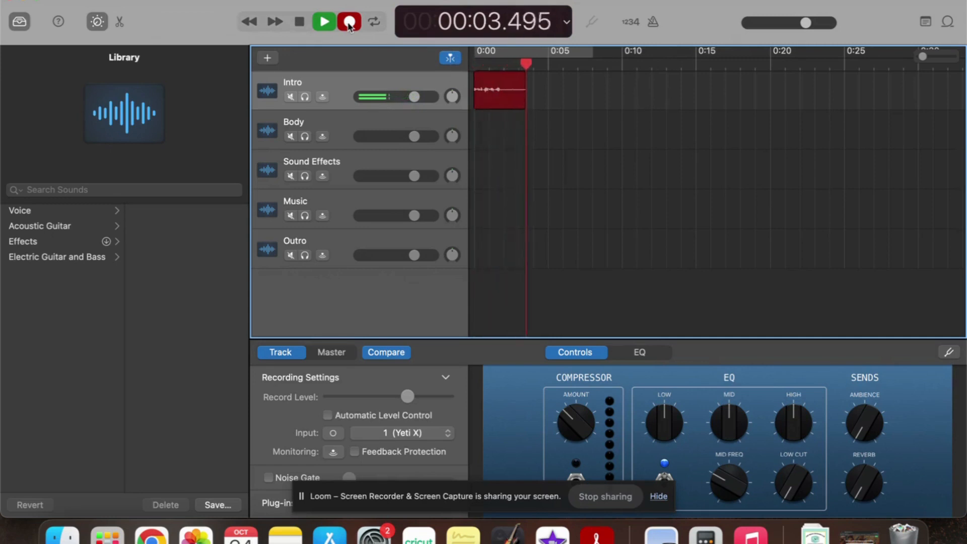
pyautogui.click(350, 24)
pyautogui.press('space')
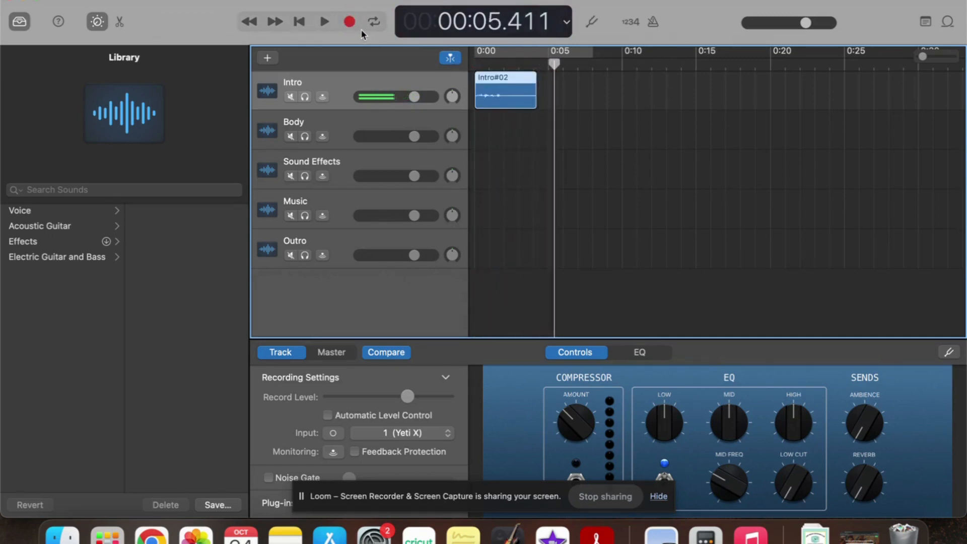
# Select the Body track, move the playhead to the end of the intro clip at 4.25 seconds, and start recording.
pyautogui.click(337, 128)
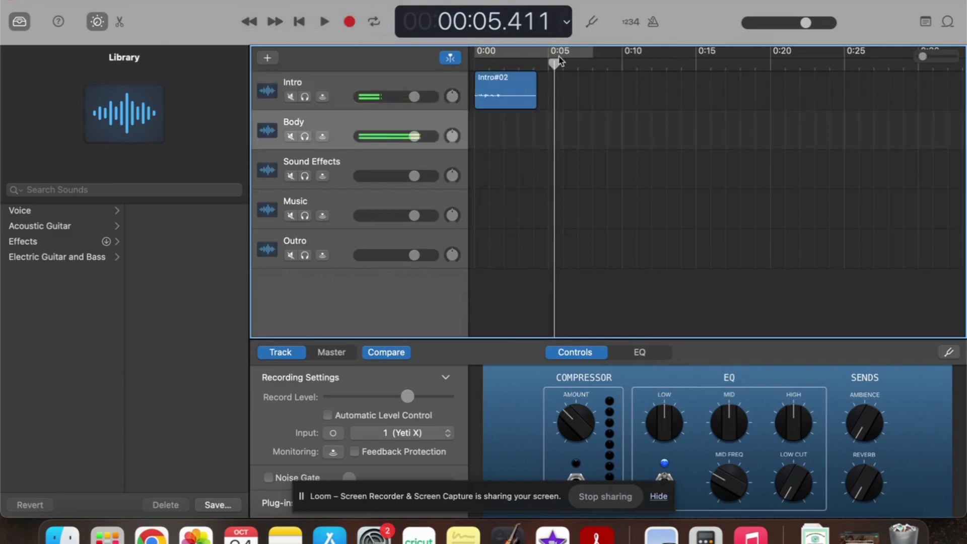
pyautogui.moveTo(554, 64); pyautogui.dragTo(538, 65)
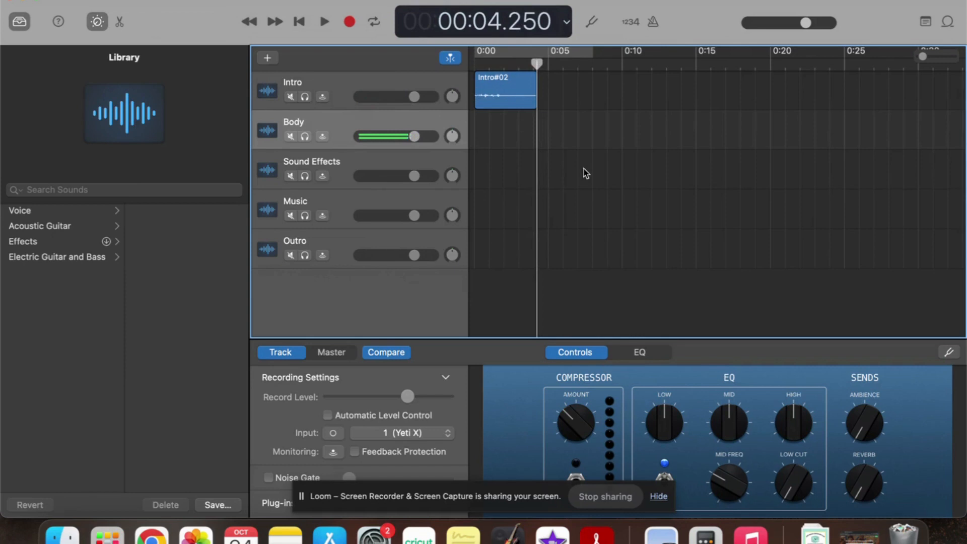
pyautogui.click(349, 22)
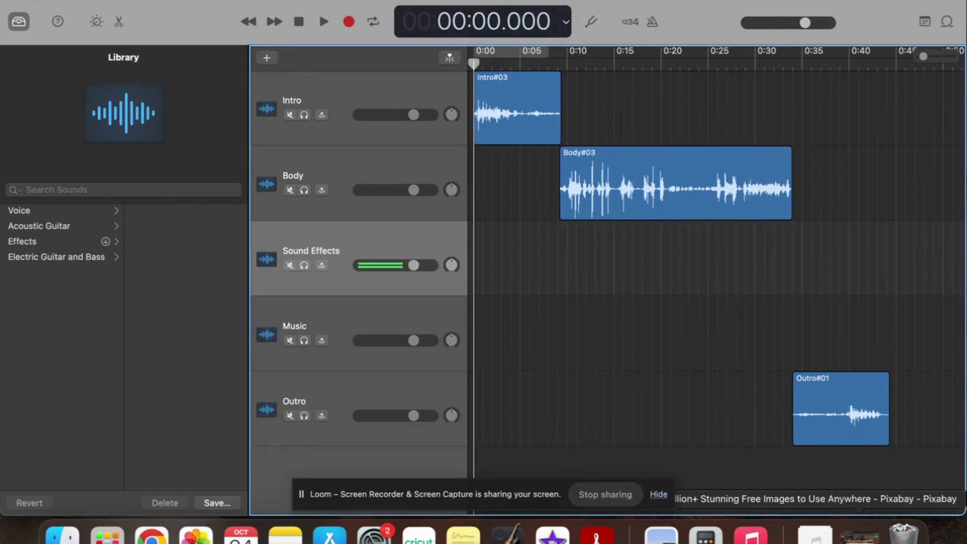
# Switch to the Pixabay site in Chrome, open its Music category and browse the list of royalty-free tracks.
pyautogui.click(859, 535)
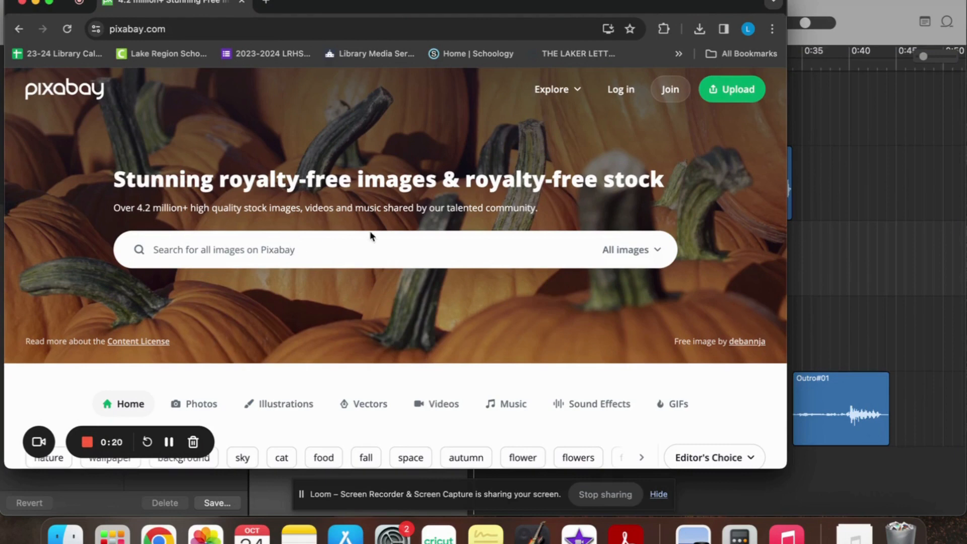
pyautogui.scroll(-3, 371, 232)
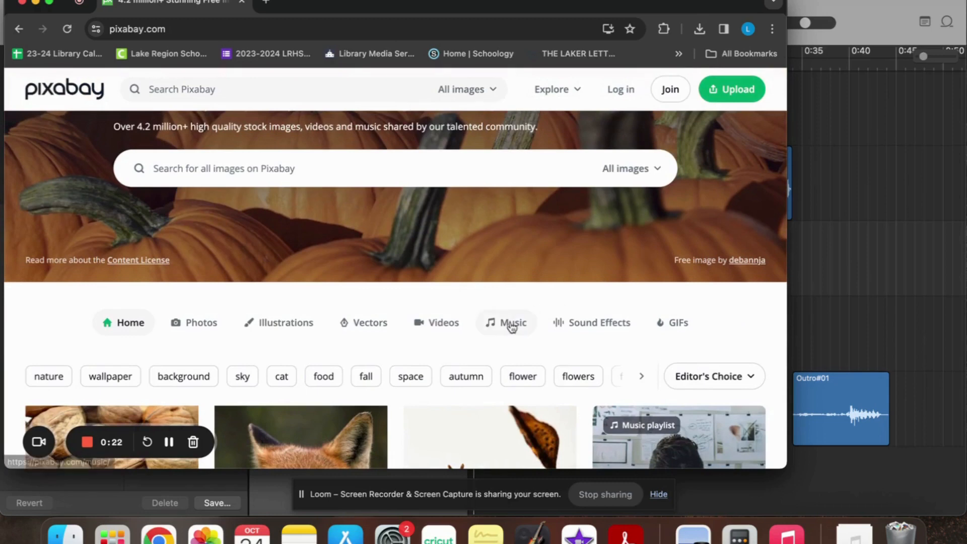
pyautogui.click(511, 323)
pyautogui.scroll(-5, 379, 305)
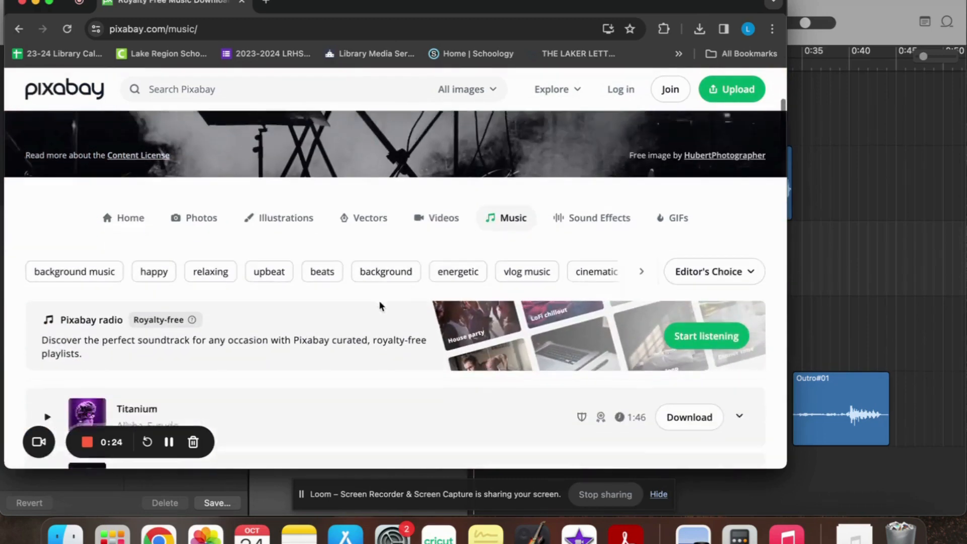
pyautogui.scroll(-4, 380, 307)
pyautogui.scroll(4, 381, 308)
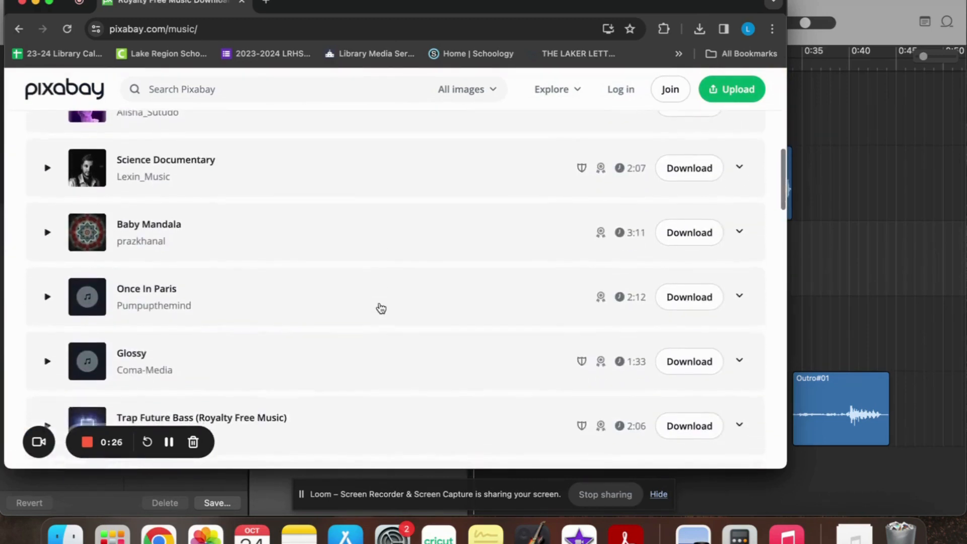
pyautogui.scroll(7, 382, 308)
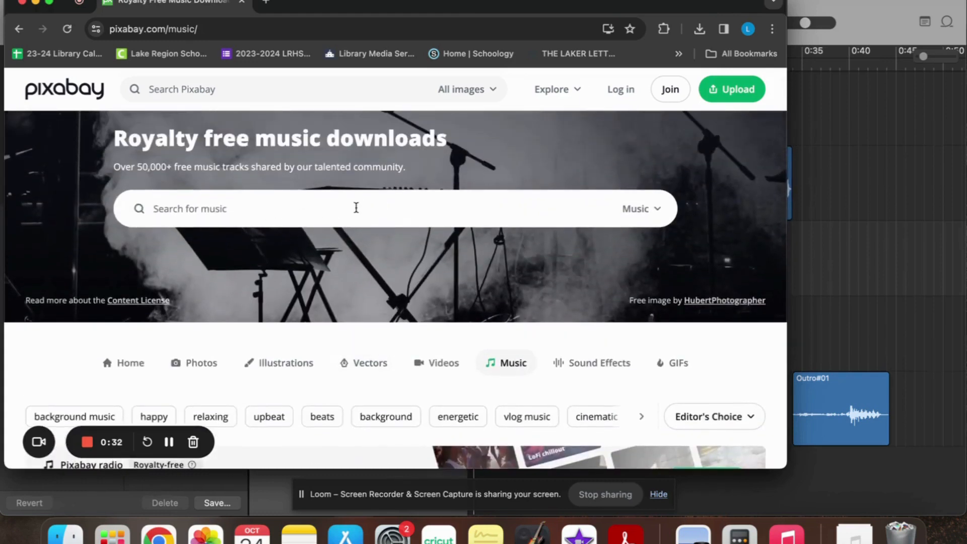
pyautogui.scroll(-10, 356, 208)
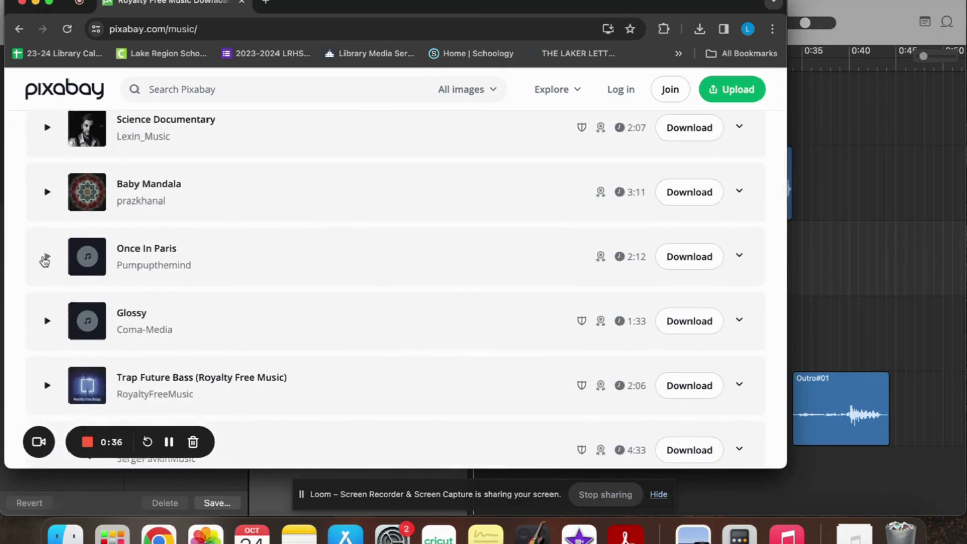
# Preview the music track "Once In Paris", download it, and dismiss the thank-you dialog.
pyautogui.click(46, 258)
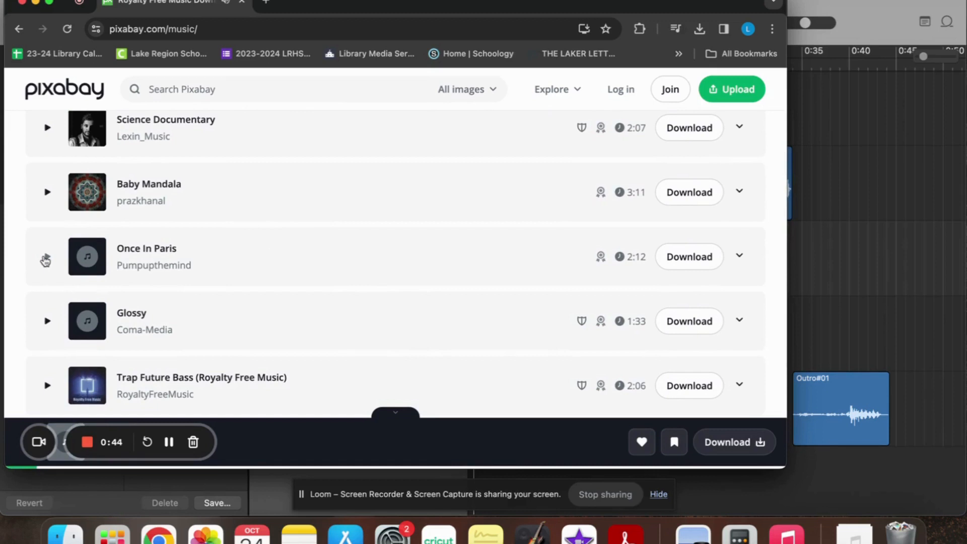
pyautogui.click(681, 260)
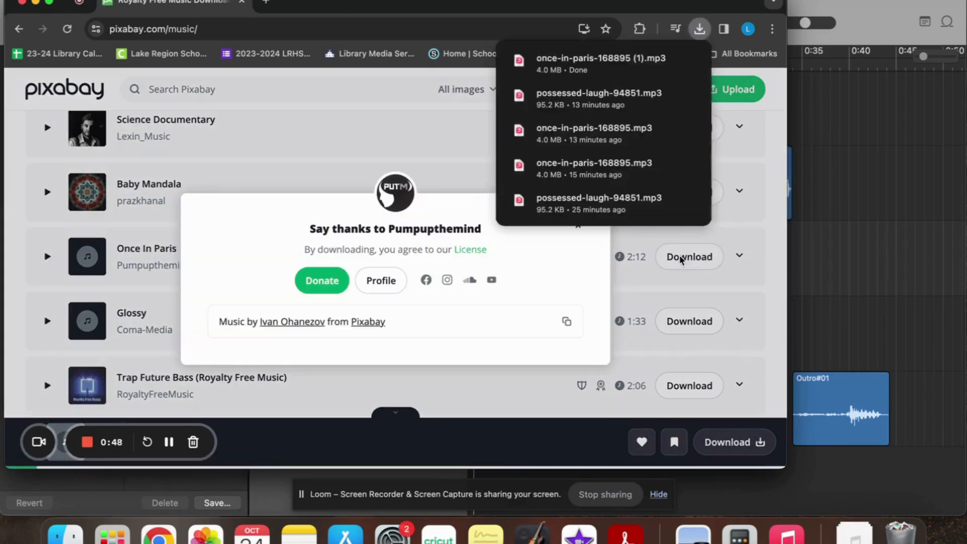
pyautogui.click(8, 211)
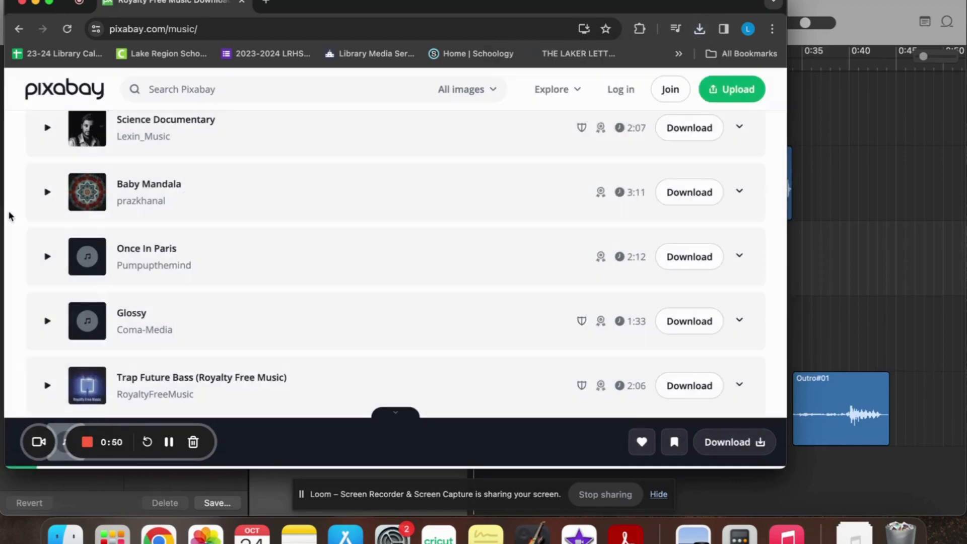
# Open Pixabay's Sound Effects category and look through the listed effects.
pyautogui.scroll(5, 8, 211)
pyautogui.scroll(3, 8, 210)
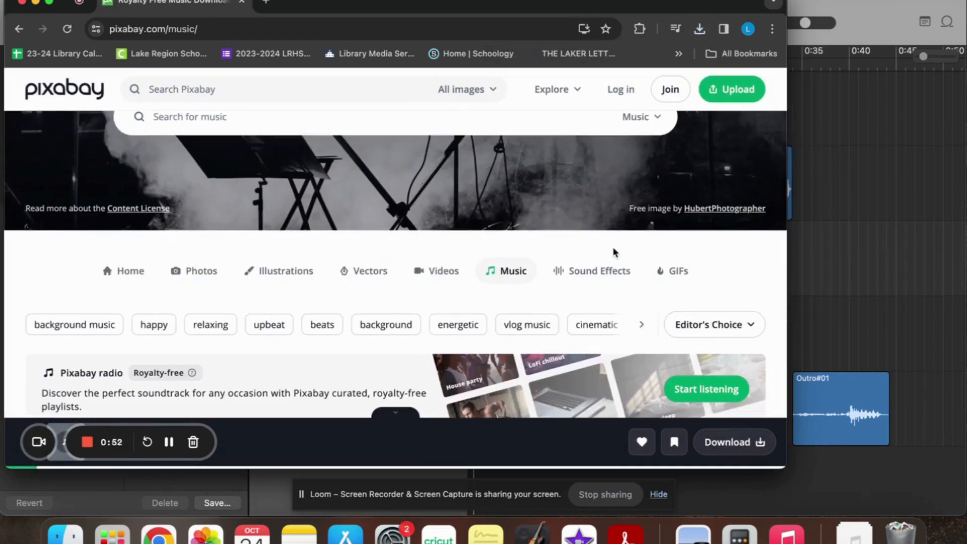
pyautogui.click(589, 273)
pyautogui.scroll(-3, 589, 275)
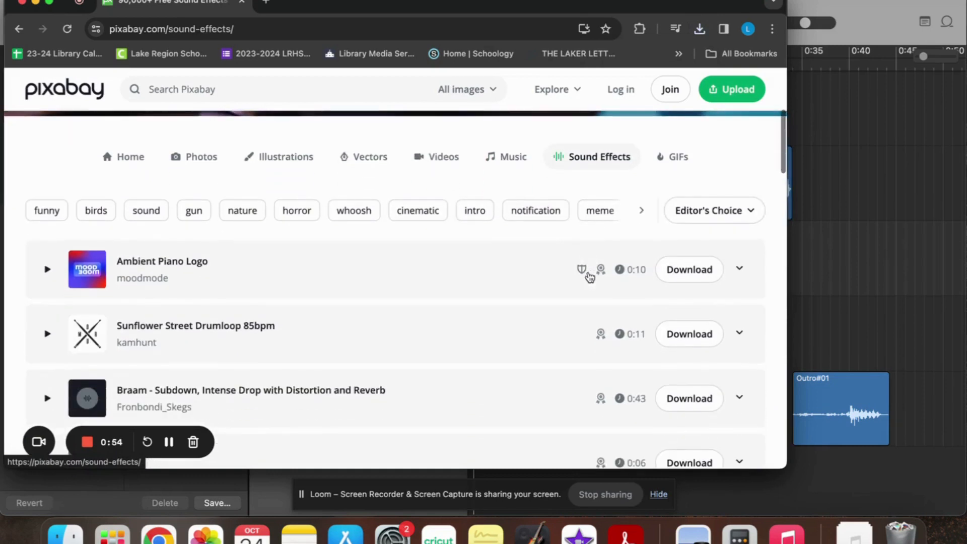
pyautogui.scroll(-3, 255, 272)
pyautogui.scroll(5, 257, 273)
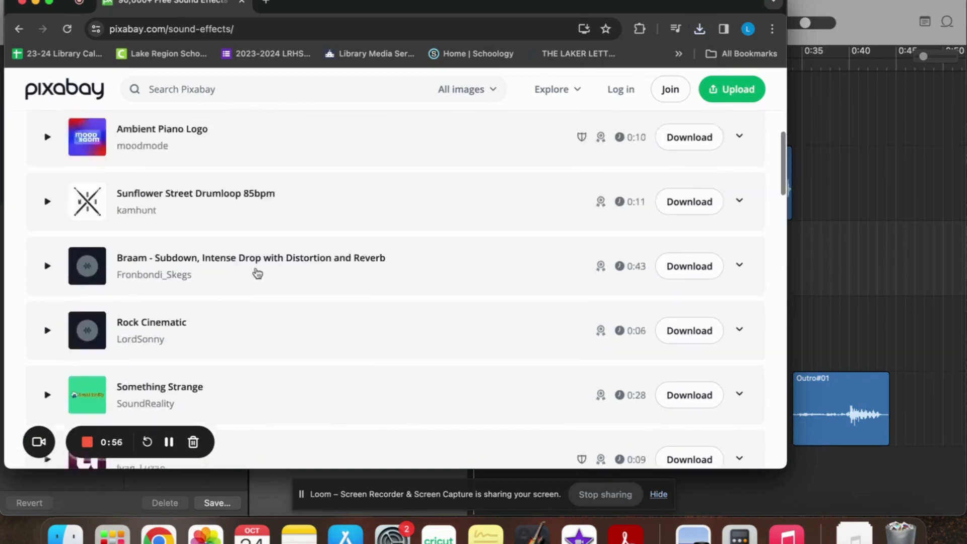
pyautogui.scroll(2, 258, 274)
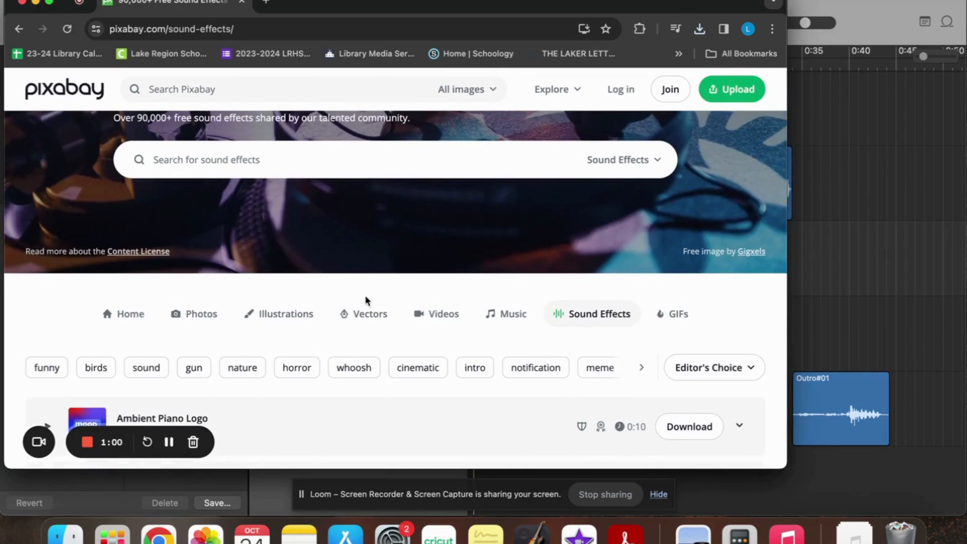
# Show the nature sound effects, preview "forest with small river birds and nature field recording", and download it.
pyautogui.scroll(-1, 367, 300)
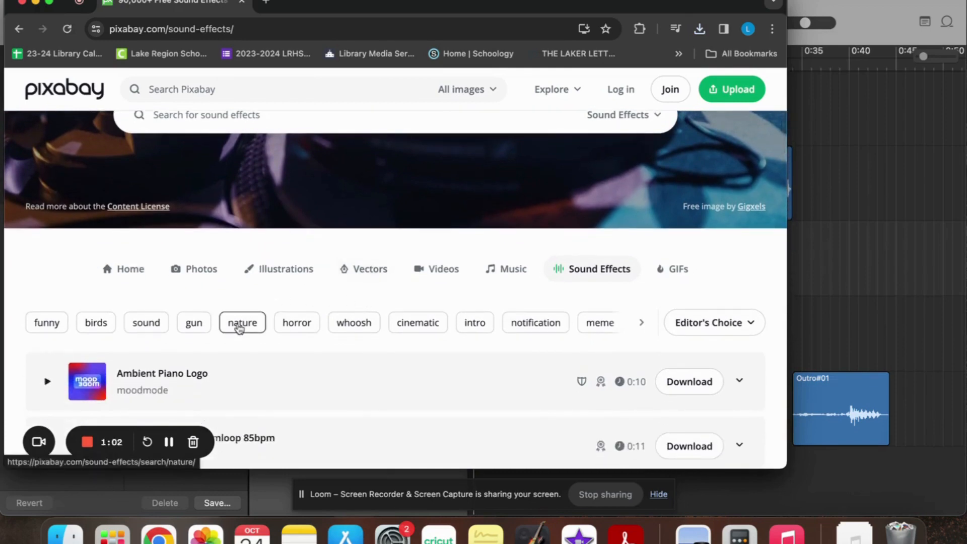
pyautogui.click(240, 326)
pyautogui.scroll(-5, 240, 329)
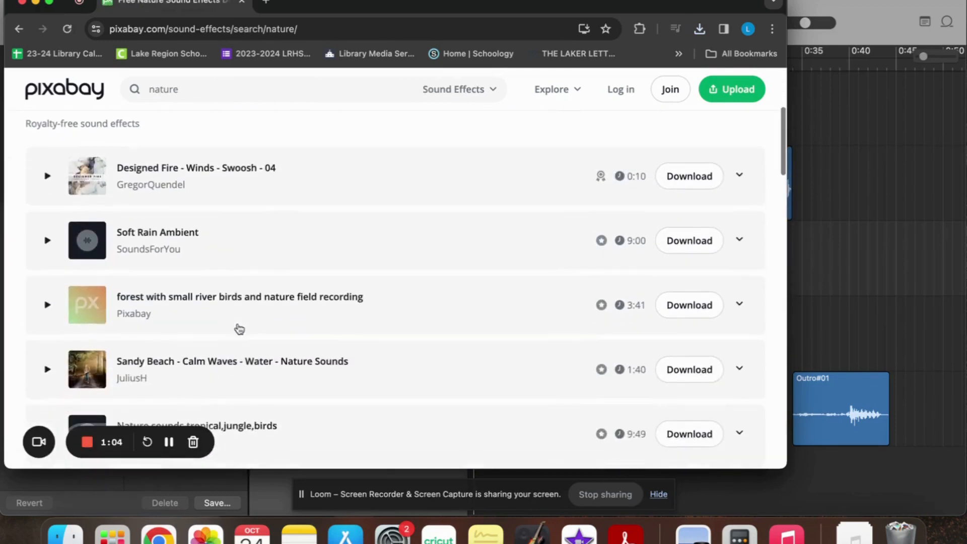
pyautogui.scroll(-1, 235, 258)
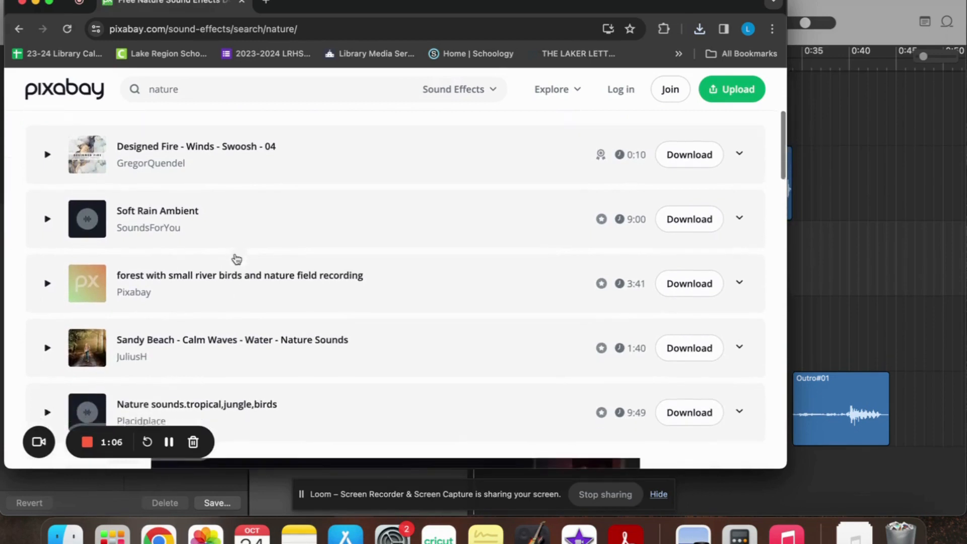
pyautogui.scroll(-1, 236, 258)
pyautogui.click(46, 261)
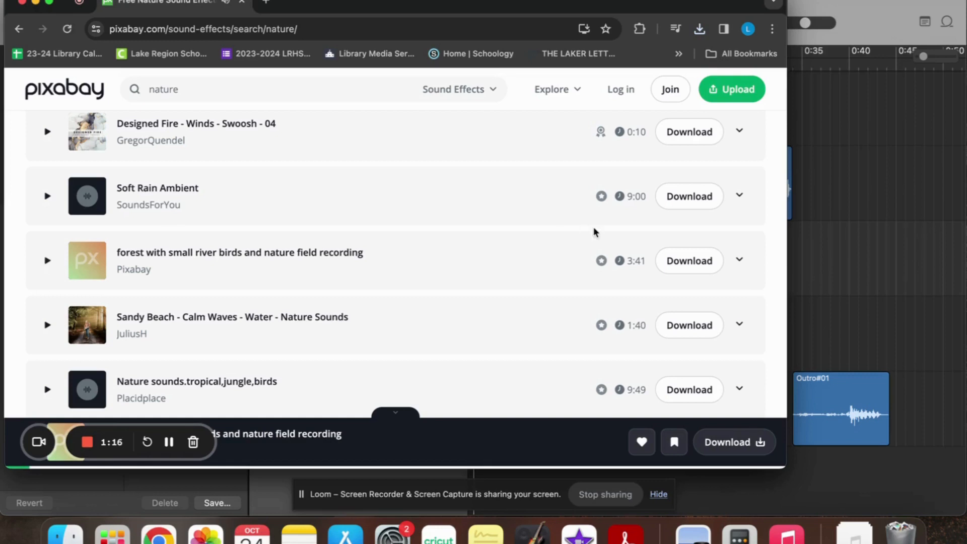
pyautogui.click(690, 265)
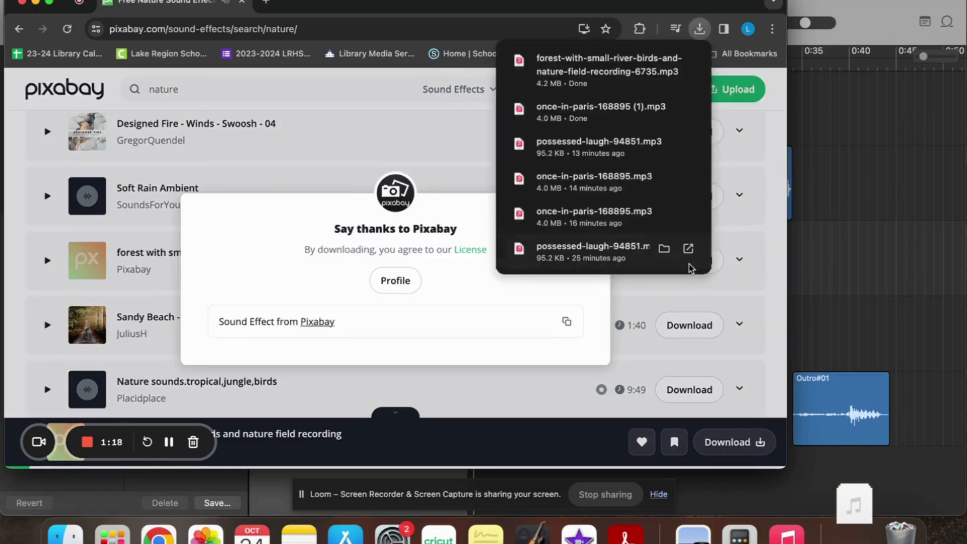
# Switch back to GarageBand and place the downloaded forest-with-small-river-birds MP3 at the start of the Sound Effects track.
pyautogui.click(868, 5)
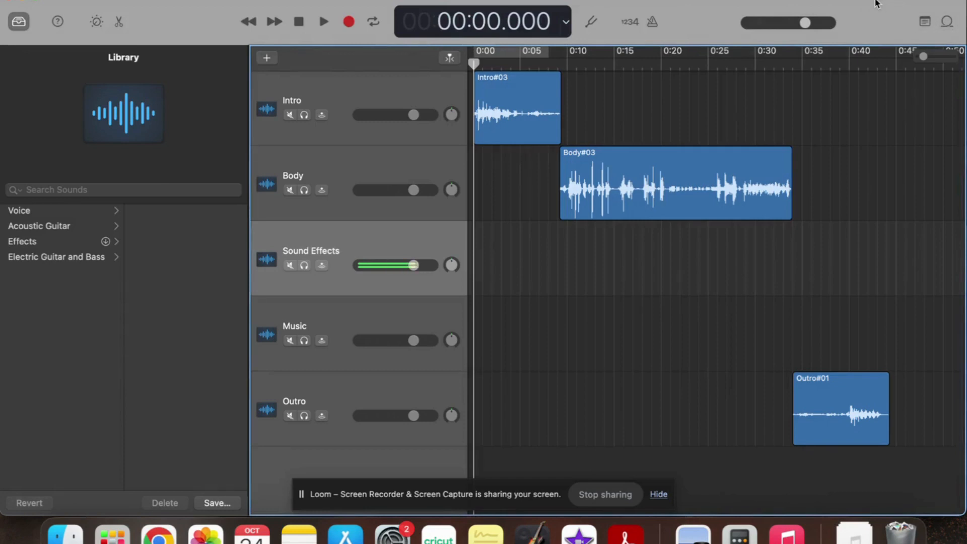
pyautogui.moveTo(877, 4); pyautogui.dragTo(837, 4)
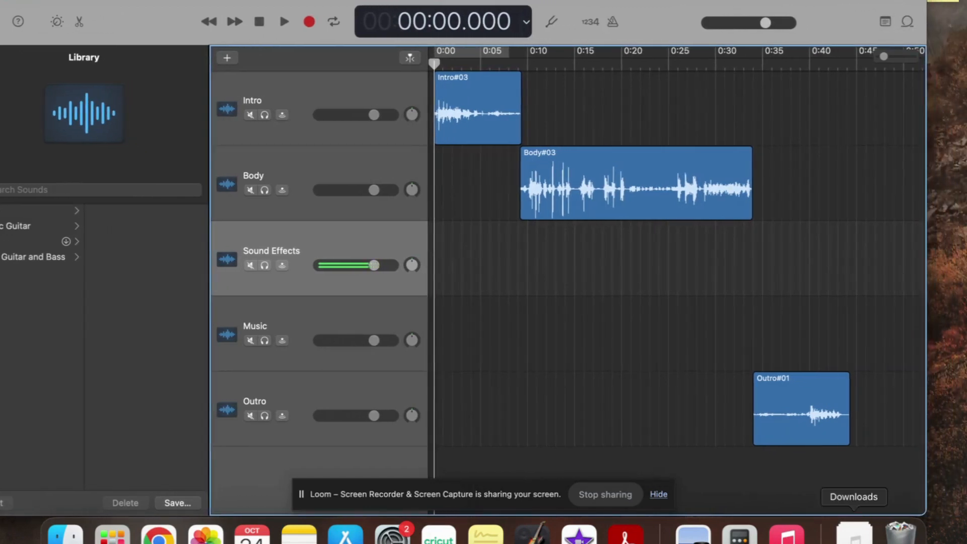
pyautogui.click(855, 532)
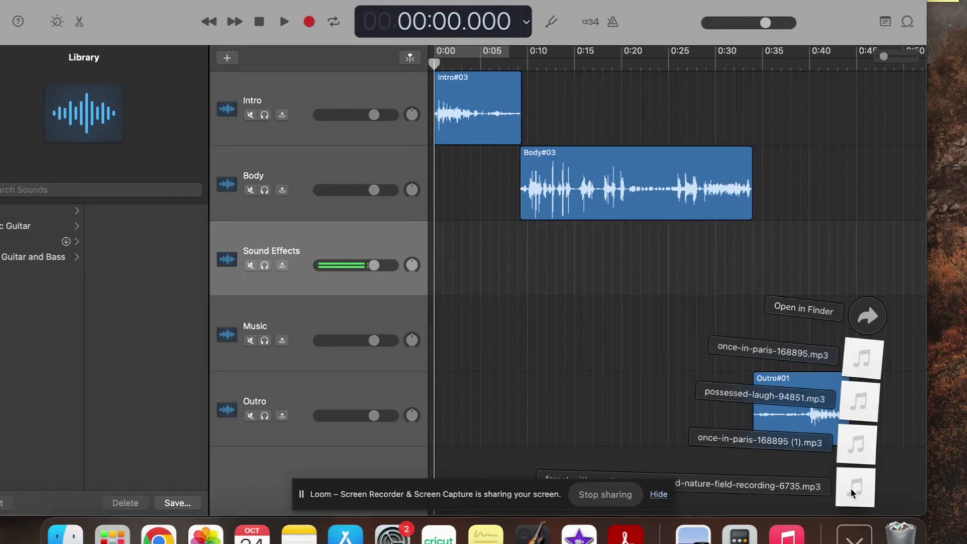
pyautogui.moveTo(851, 493); pyautogui.dragTo(403, 257)
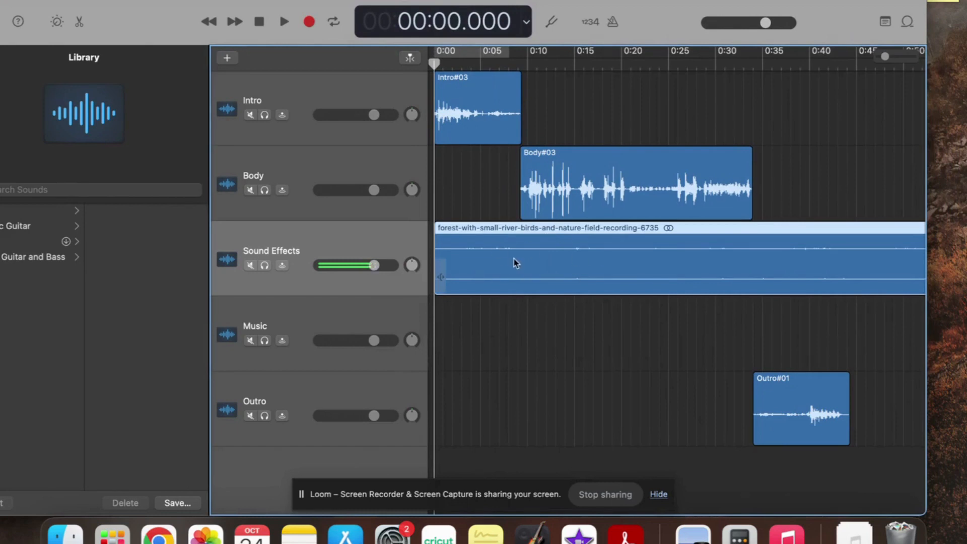
# Place the downloaded once-in-paris-168895 (1).mp3 at the start of the Music track, and shift the project window back over.
pyautogui.click(855, 532)
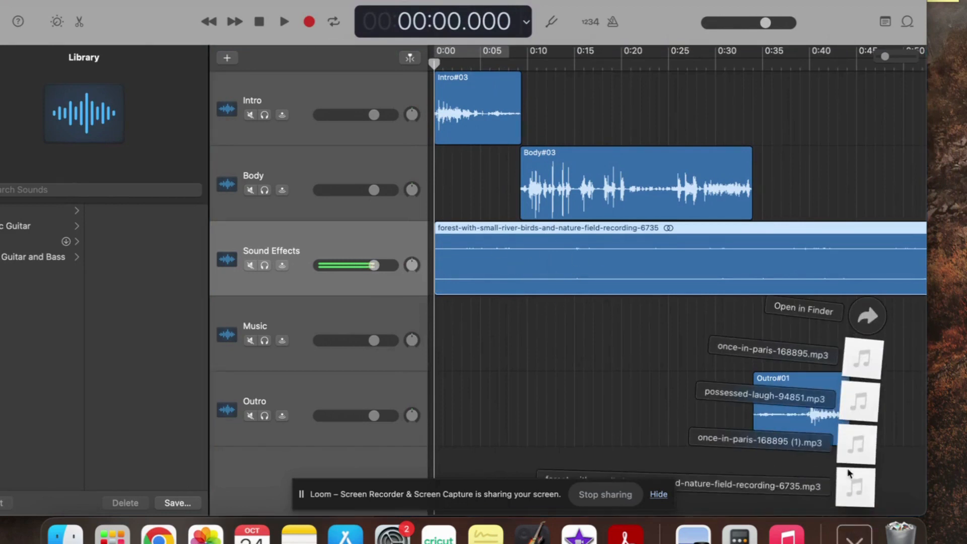
pyautogui.moveTo(856, 443); pyautogui.dragTo(433, 322)
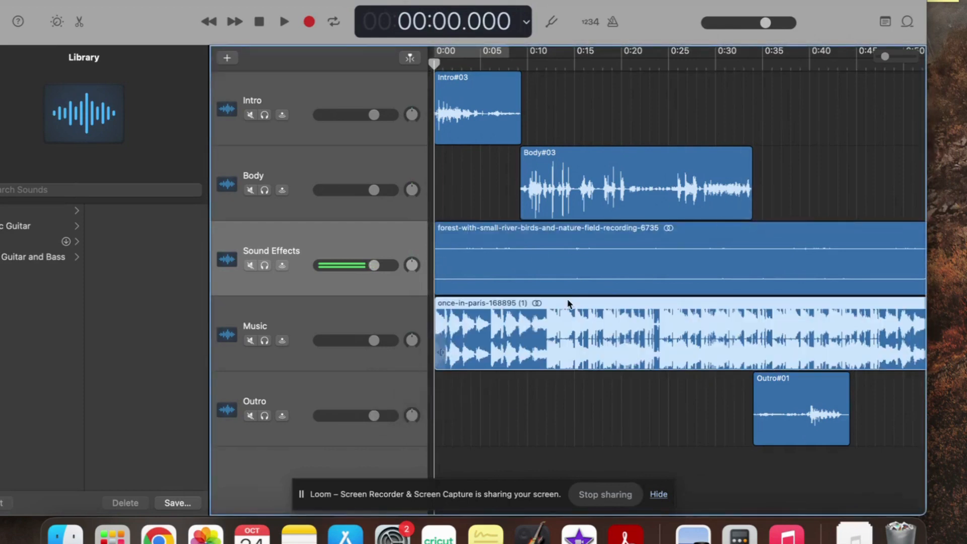
pyautogui.moveTo(654, 15); pyautogui.dragTo(724, 15)
# Move the forest sound region on the Sound Effects track to start at about 6.4 seconds.
pyautogui.click(597, 238)
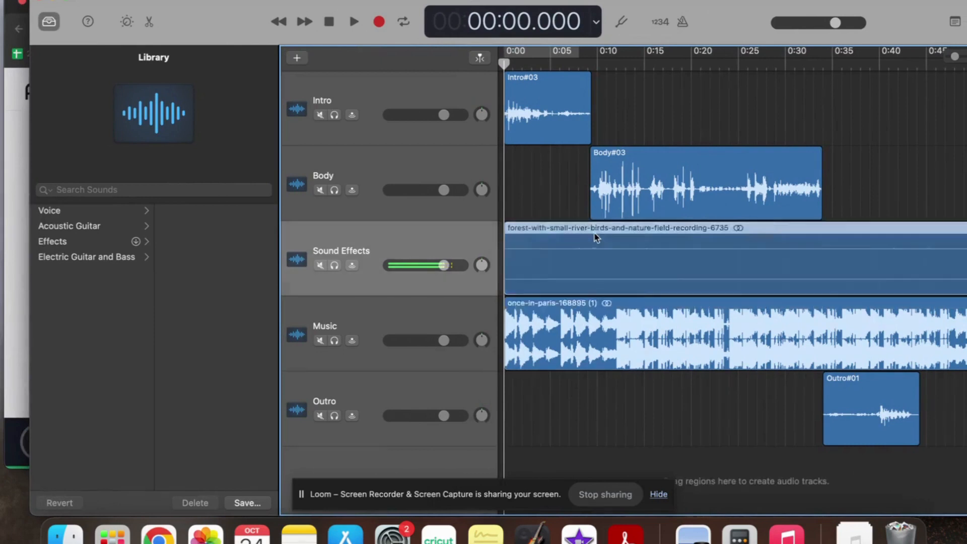
pyautogui.moveTo(597, 238); pyautogui.dragTo(628, 250)
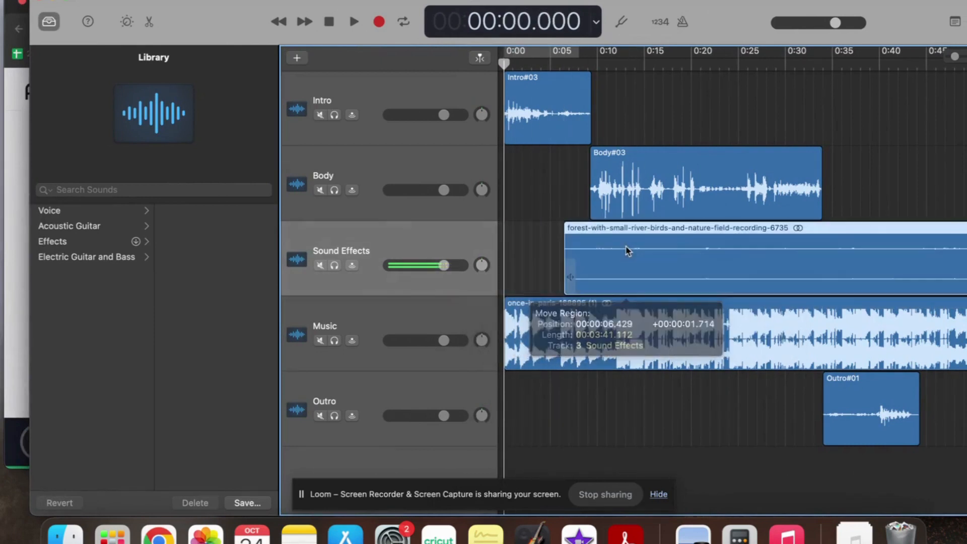
pyautogui.doubleClick(576, 232)
pyautogui.doubleClick(595, 147)
# Move the playhead to 18 seconds and split the forest sound region there.
pyautogui.moveTo(507, 64); pyautogui.dragTo(673, 96)
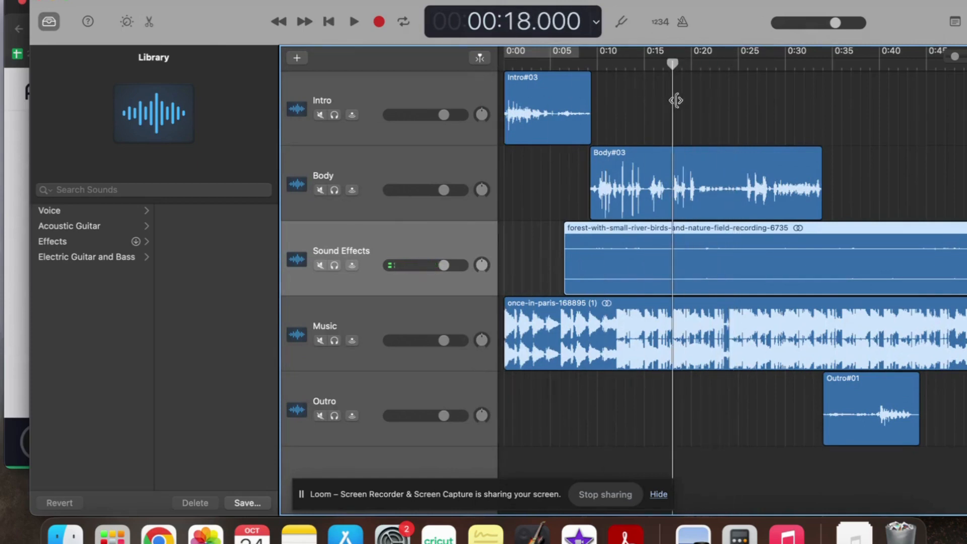
pyautogui.rightClick(667, 247)
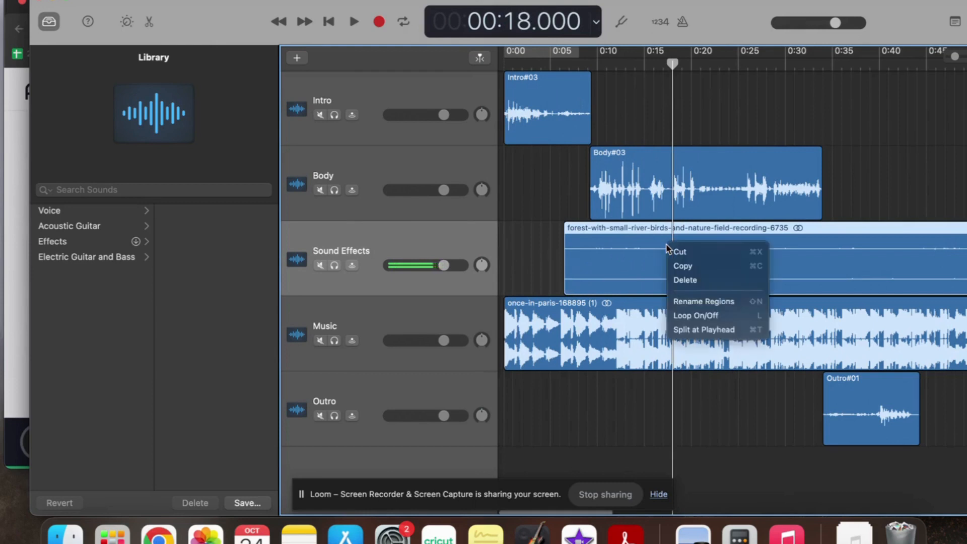
pyautogui.click(705, 329)
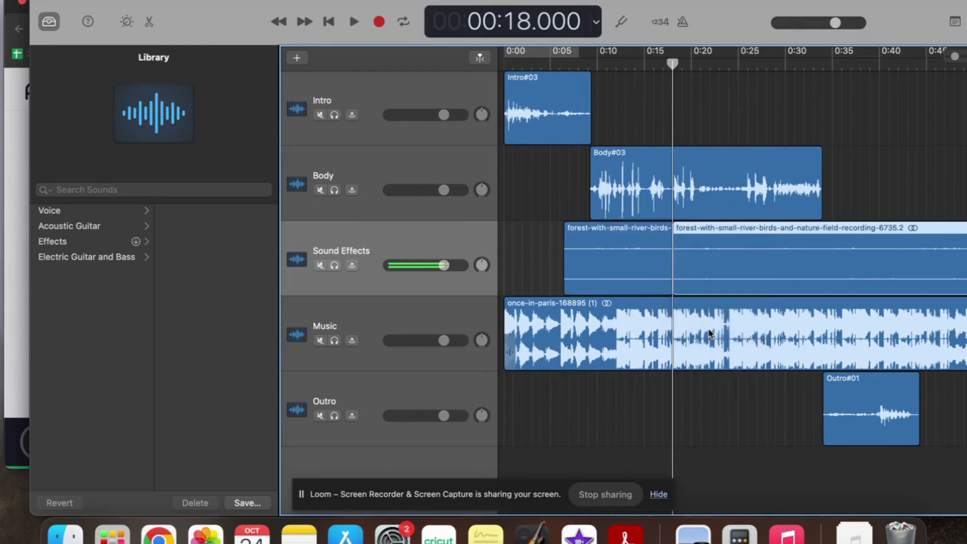
# Delete the part of the forest sound after the 18-second split on the Sound Effects track.
pyautogui.click(612, 259)
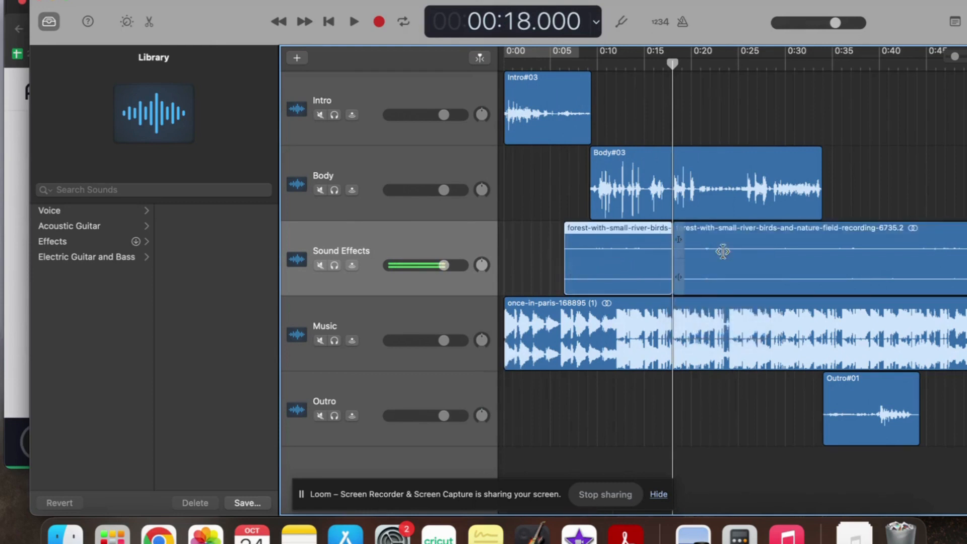
pyautogui.click(758, 248)
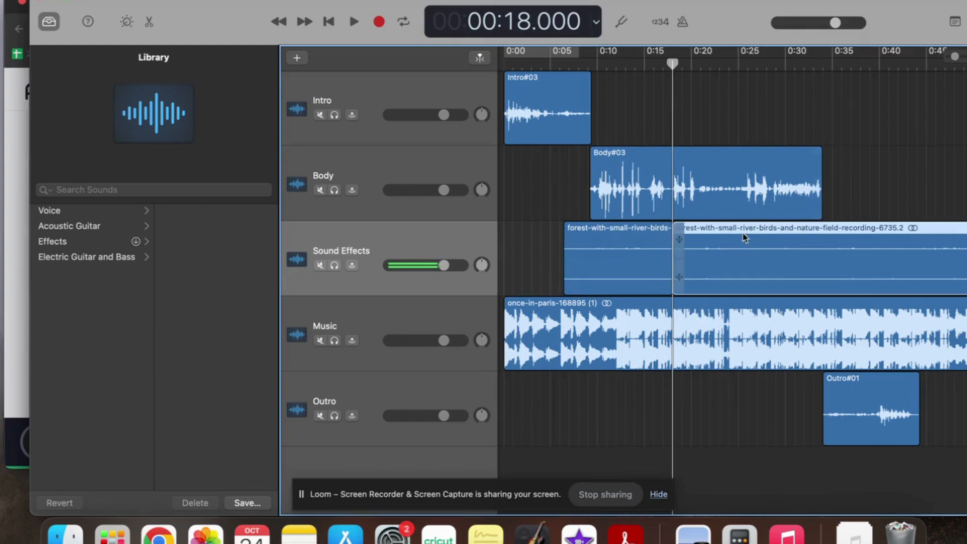
pyautogui.press('Delete')
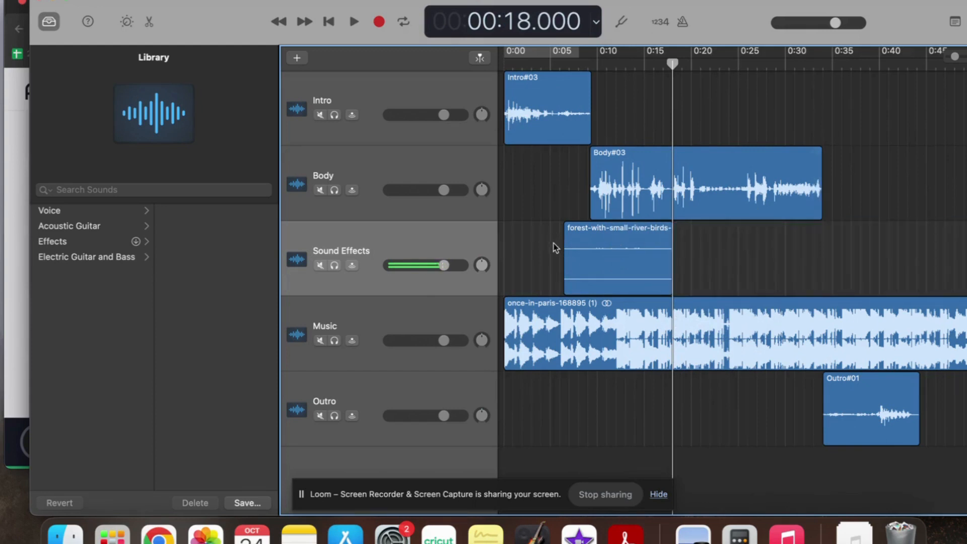
# Move the remaining forest region to start at about 9.36 seconds, under the Body clip's start, and trim its end to about 6 seconds long.
pyautogui.click(569, 282)
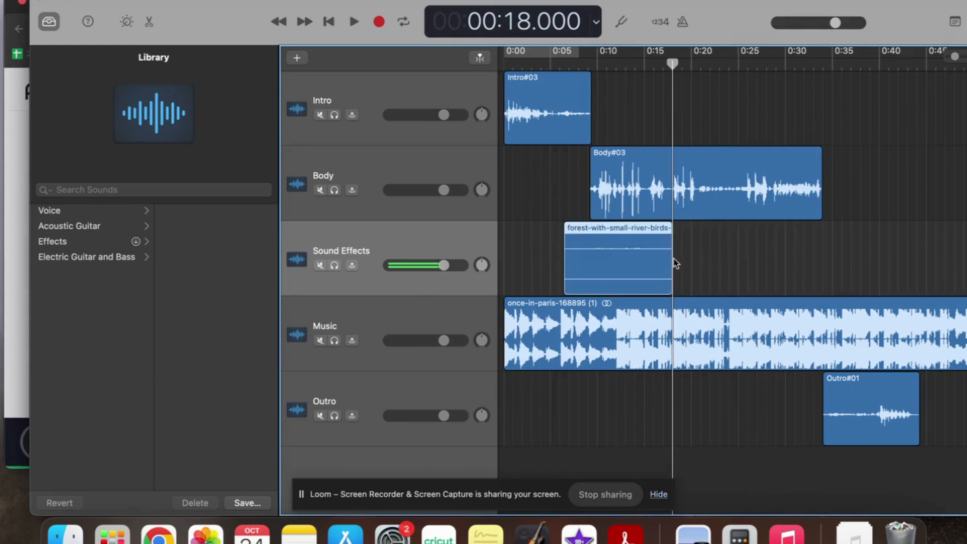
pyautogui.moveTo(673, 257); pyautogui.dragTo(650, 269)
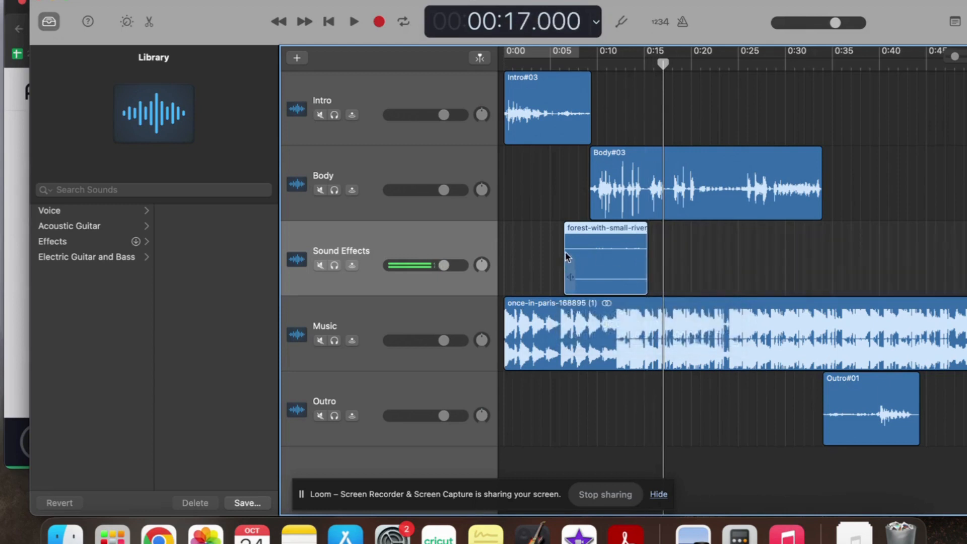
pyautogui.moveTo(595, 232); pyautogui.dragTo(623, 238)
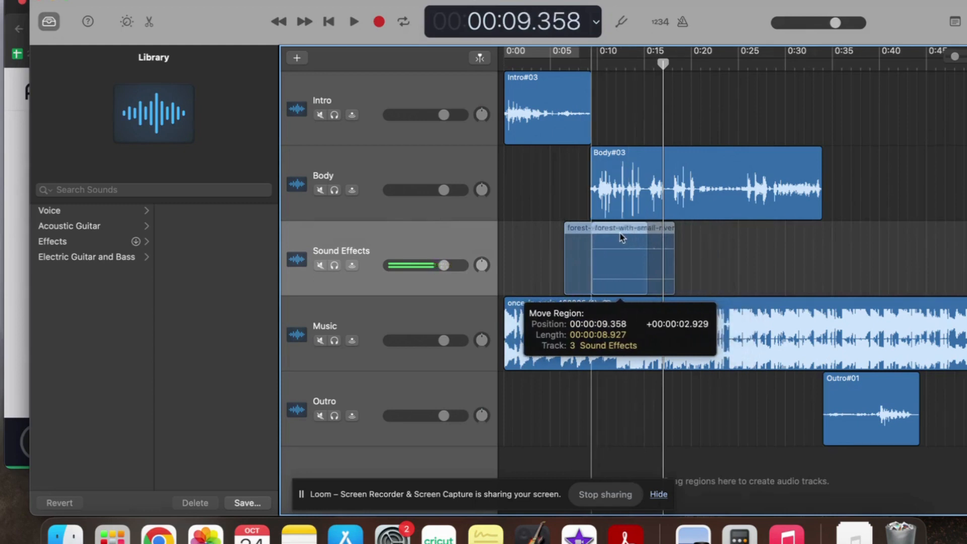
pyautogui.moveTo(622, 238); pyautogui.dragTo(622, 238)
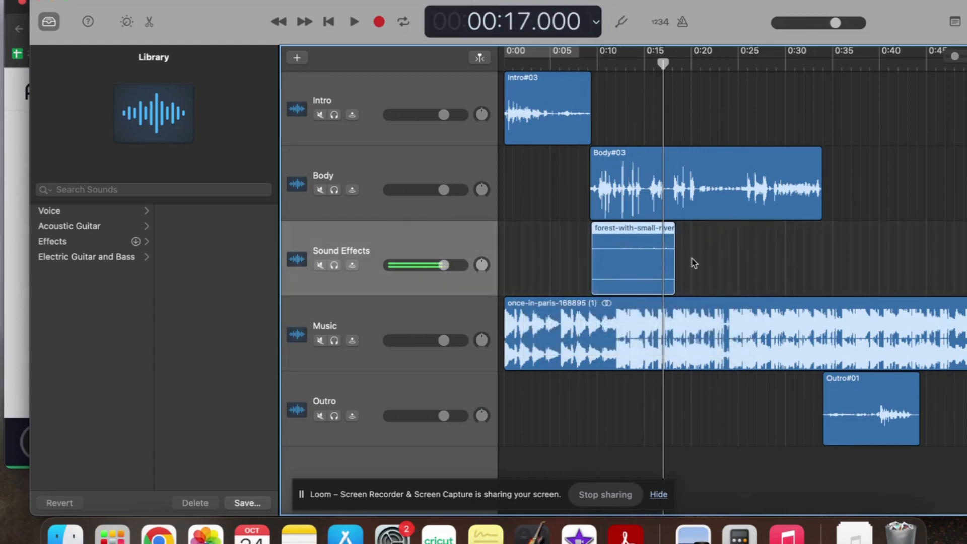
pyautogui.moveTo(673, 259); pyautogui.dragTo(646, 259)
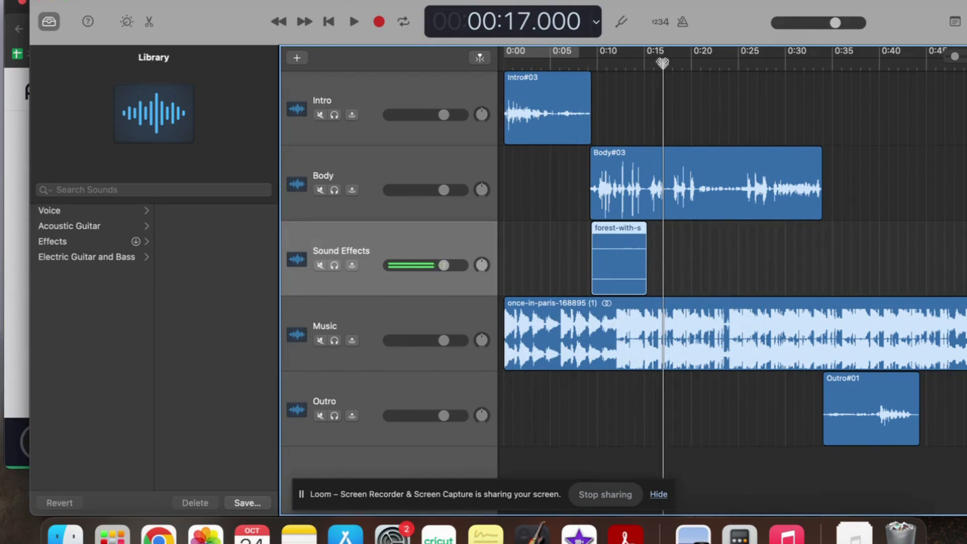
# Split the once-in-paris music region at 9 seconds and delete everything after the split.
pyautogui.moveTo(662, 63); pyautogui.dragTo(592, 74)
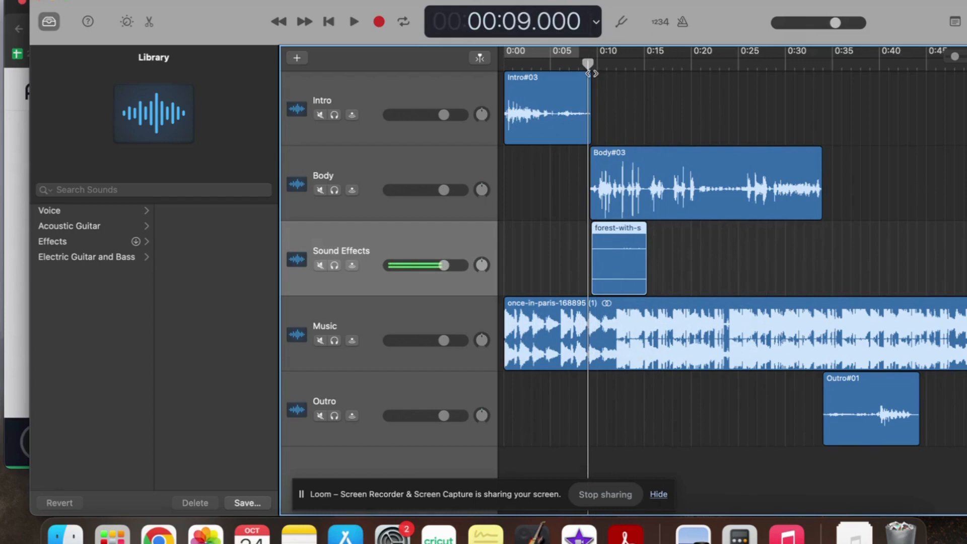
pyautogui.rightClick(587, 320)
pyautogui.click(629, 405)
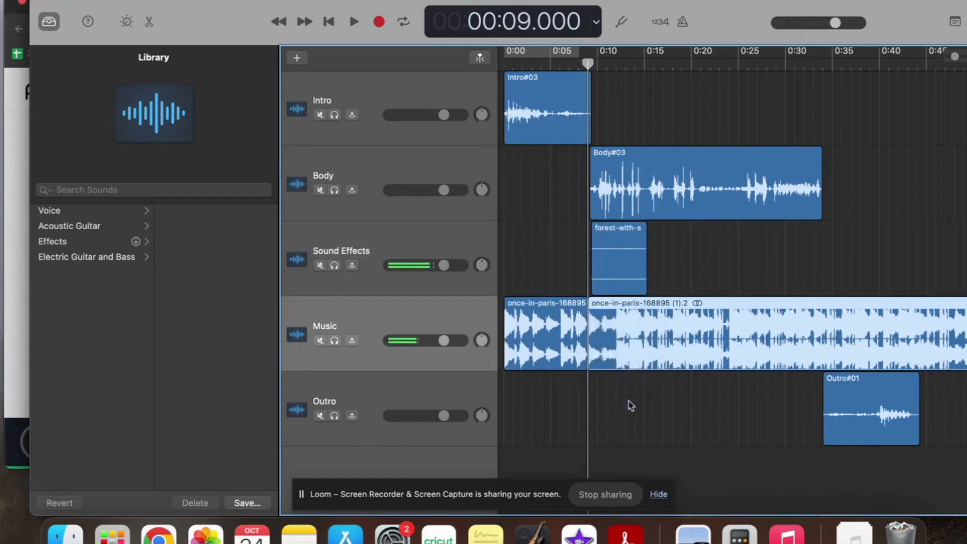
pyautogui.press('Delete')
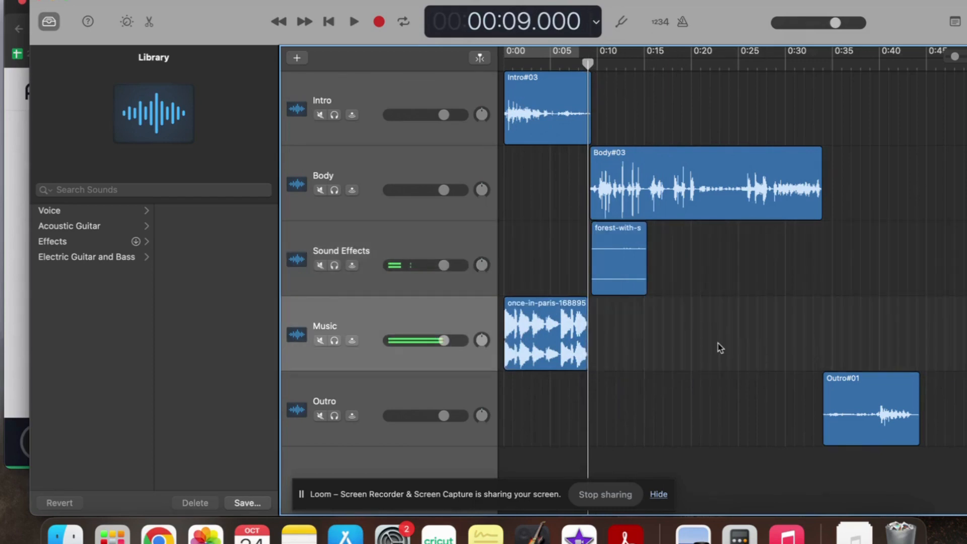
# Select the shortened music region and show the volume automation on the tracks.
pyautogui.click(536, 313)
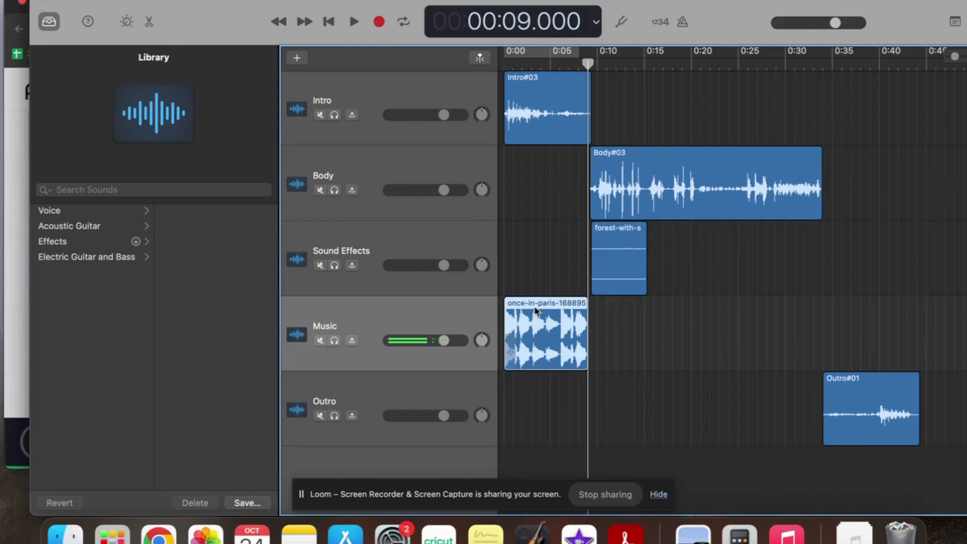
pyautogui.click(244, 0)
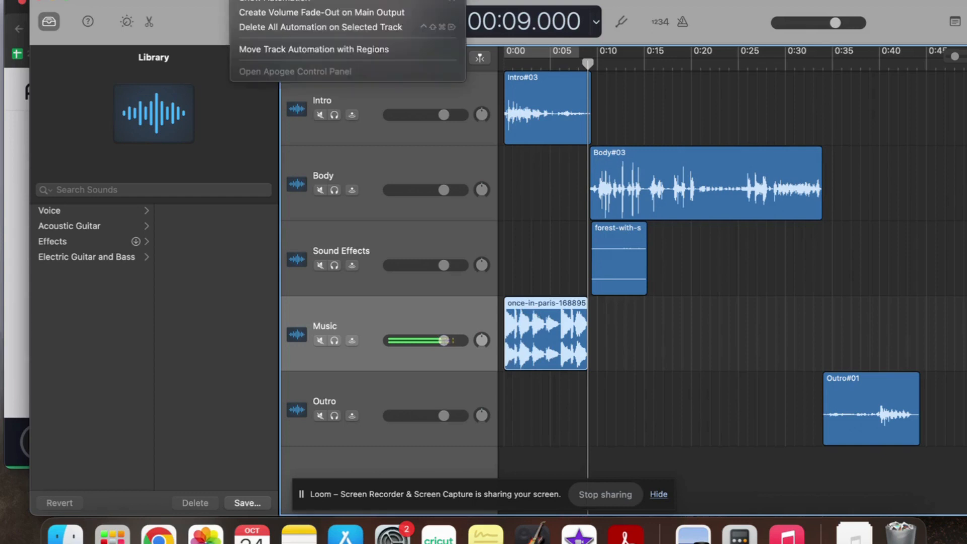
pyautogui.click(258, 2)
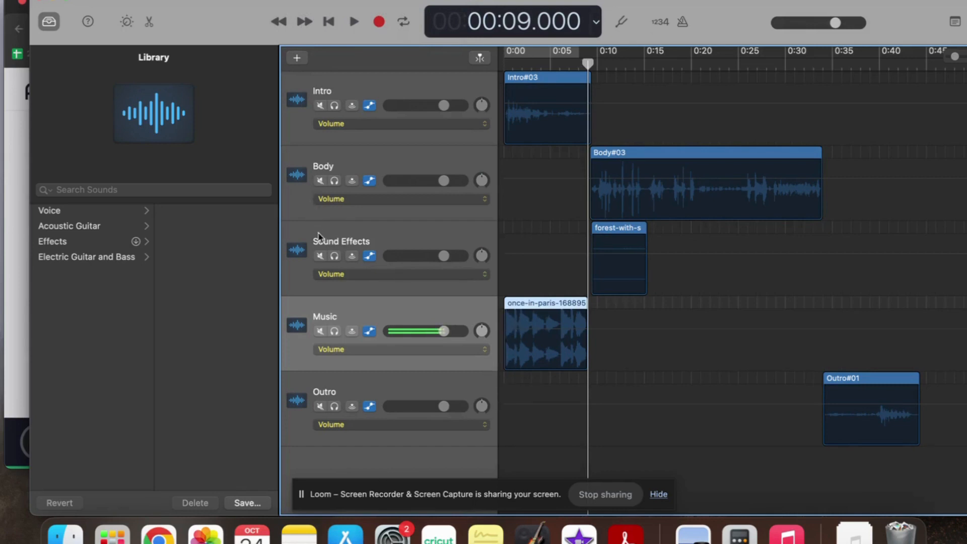
# Mute the Sound Effects, Body and Outro tracks, leaving Intro and Music audible.
pyautogui.click(319, 256)
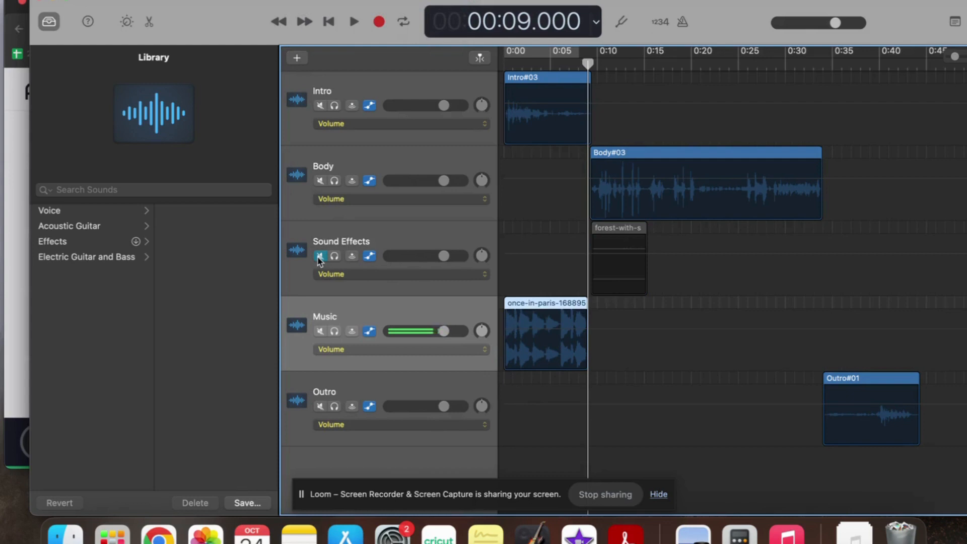
pyautogui.click(320, 180)
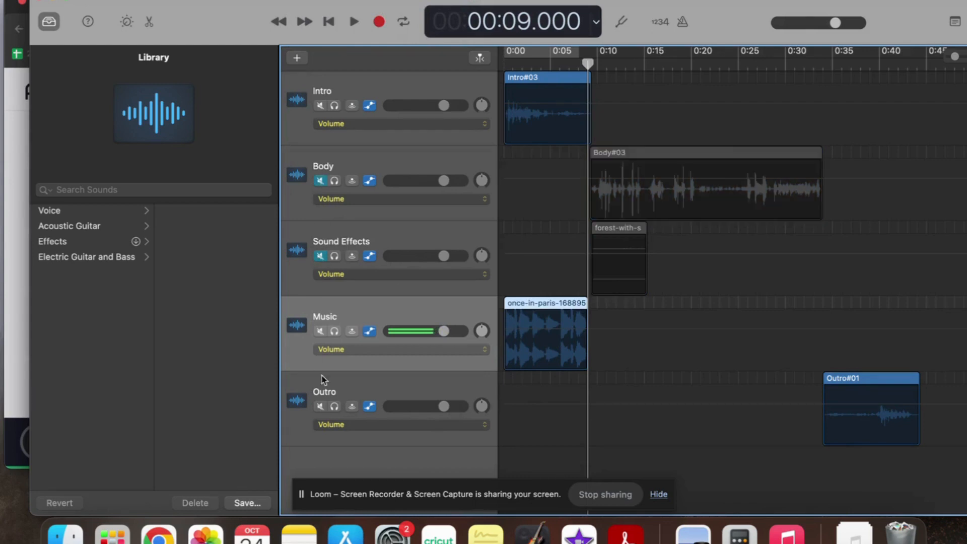
pyautogui.click(320, 407)
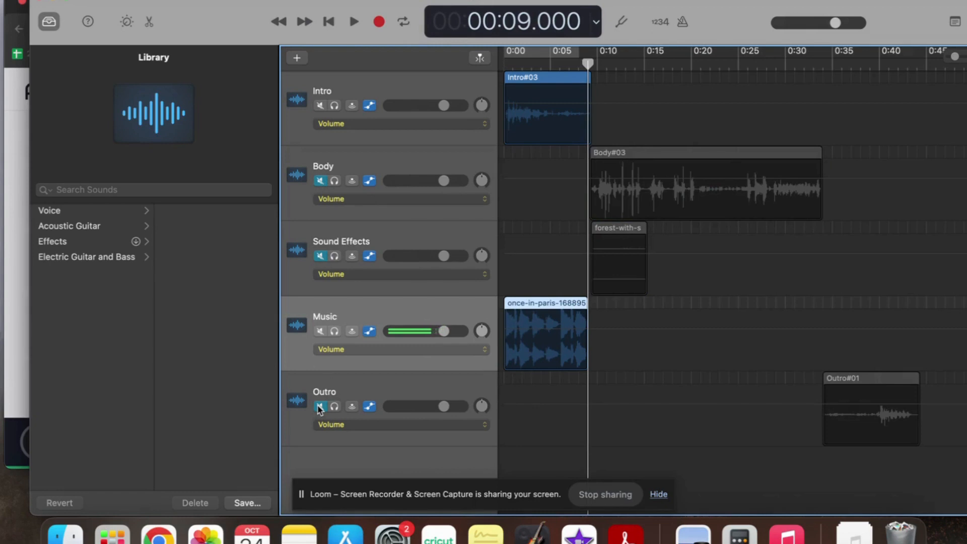
# Draw a Music volume curve rising from near silence to about -0.8 dB at 4.8 seconds, and fading out at the region's end.
pyautogui.click(507, 365)
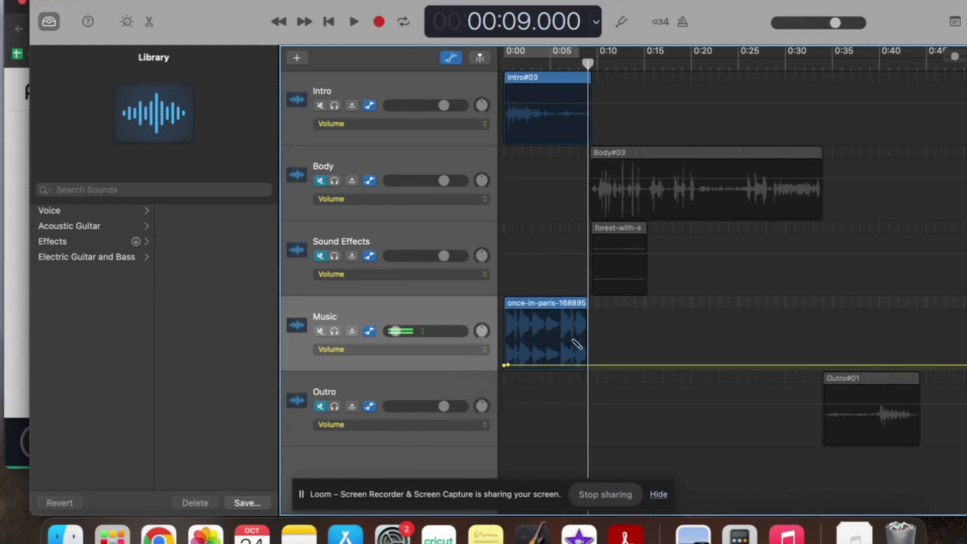
pyautogui.click(548, 331)
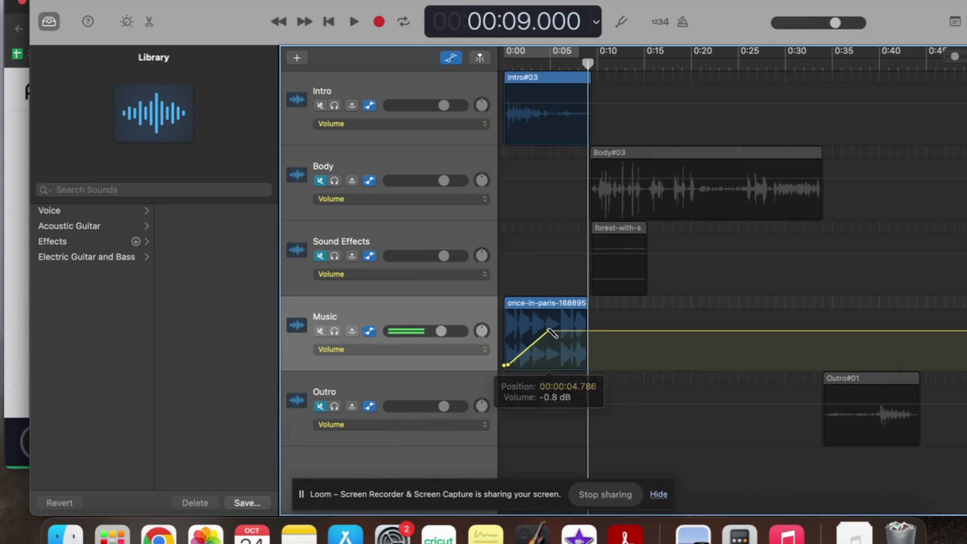
pyautogui.click(587, 368)
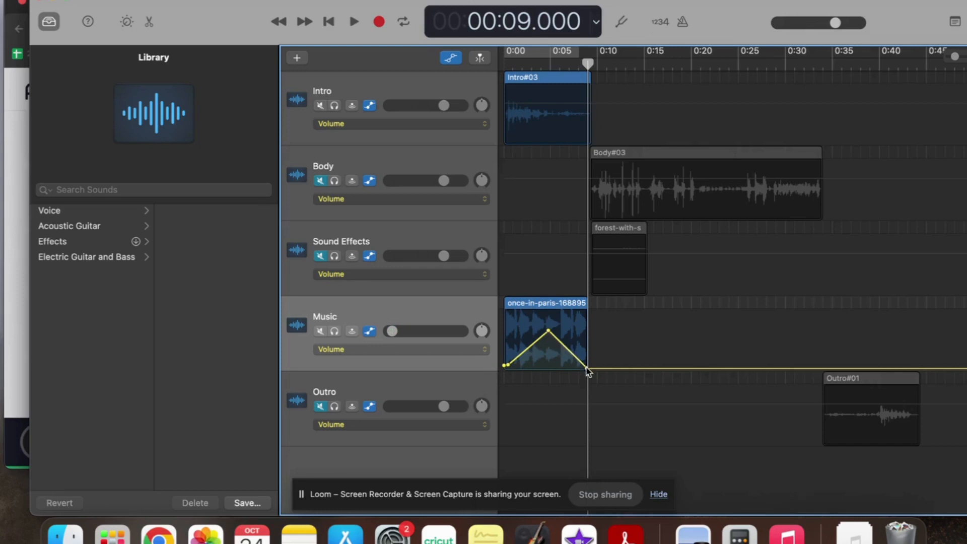
# Play the project from the beginning to the end of the music region to check the fade.
pyautogui.moveTo(588, 62); pyautogui.dragTo(503, 61)
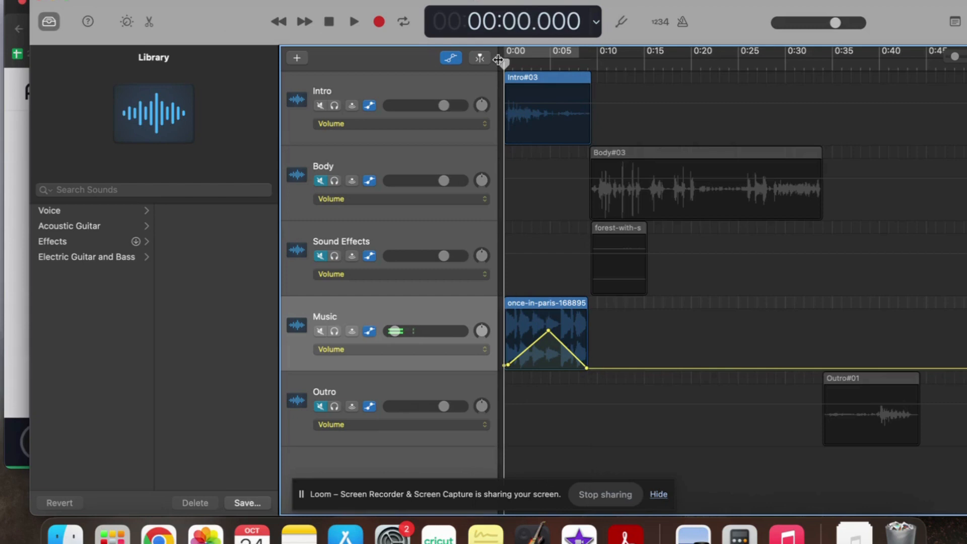
pyautogui.press('space')
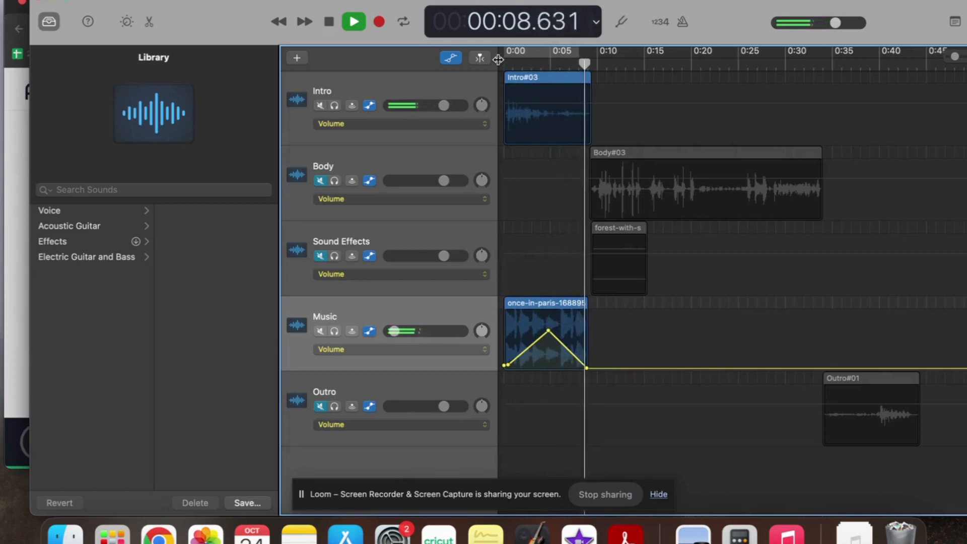
pyautogui.press('space')
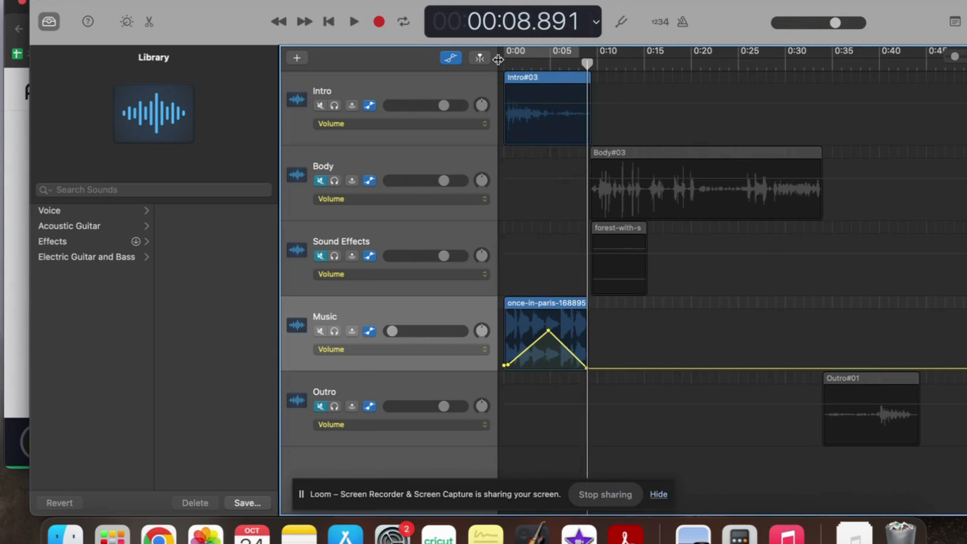
# Add volume automation to the Body track, unmute the track and lower its whole volume line well below 0 dB.
pyautogui.click(624, 167)
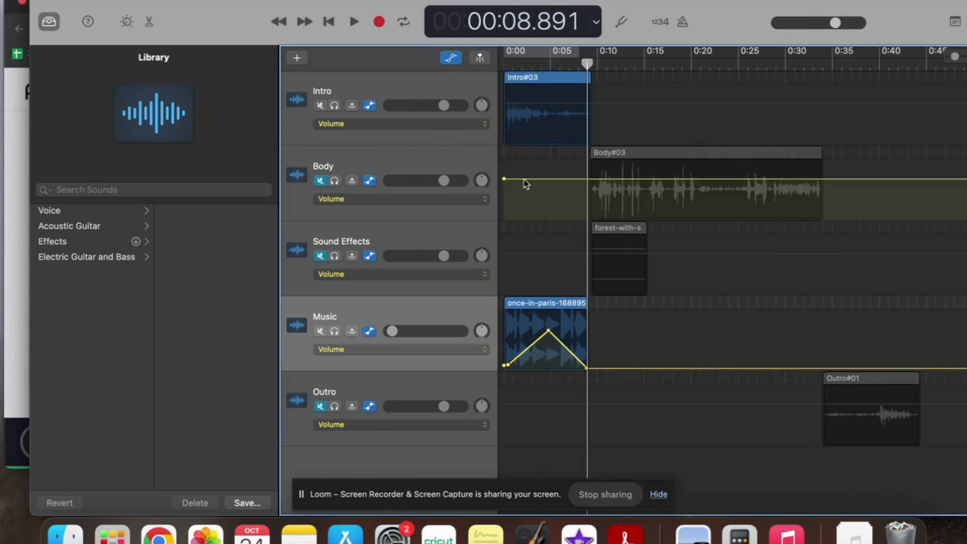
pyautogui.click(317, 184)
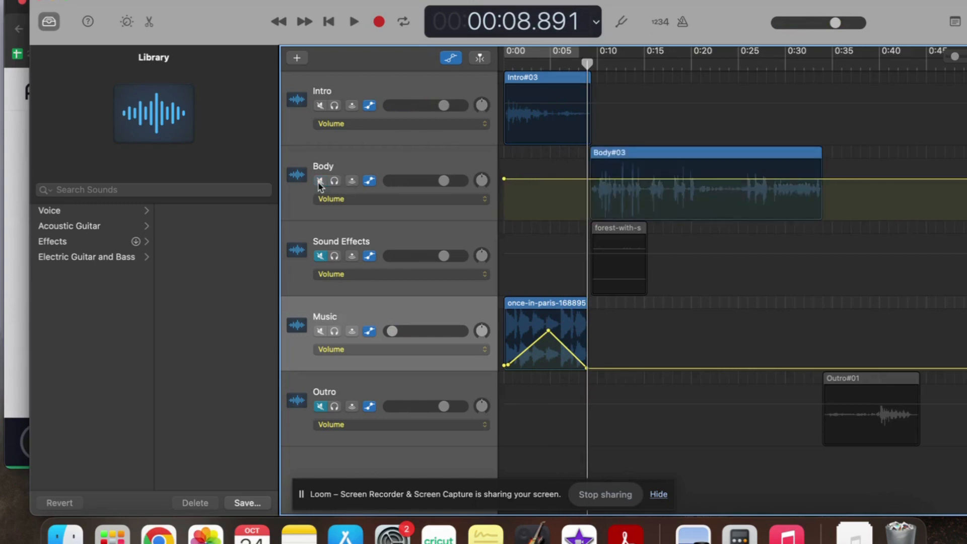
pyautogui.click(722, 180)
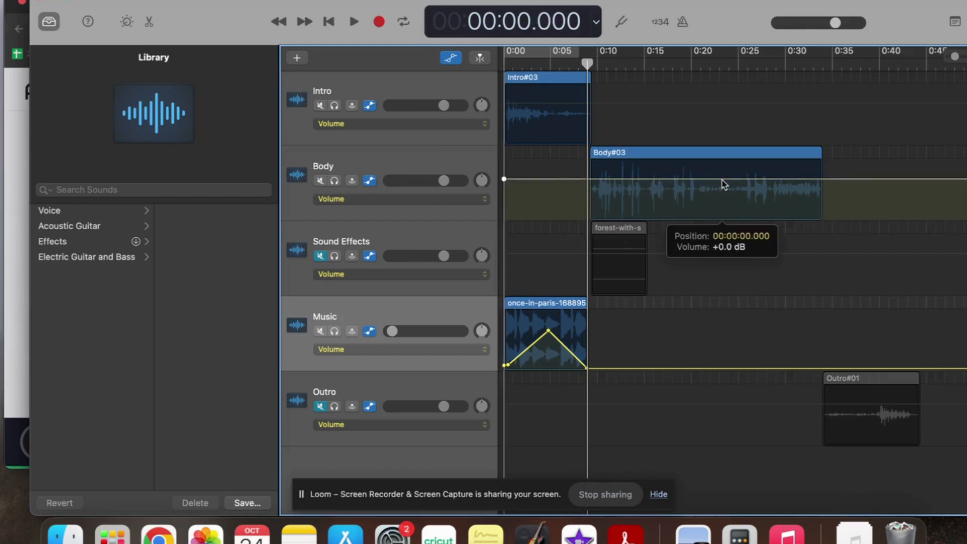
pyautogui.moveTo(723, 180); pyautogui.dragTo(723, 207)
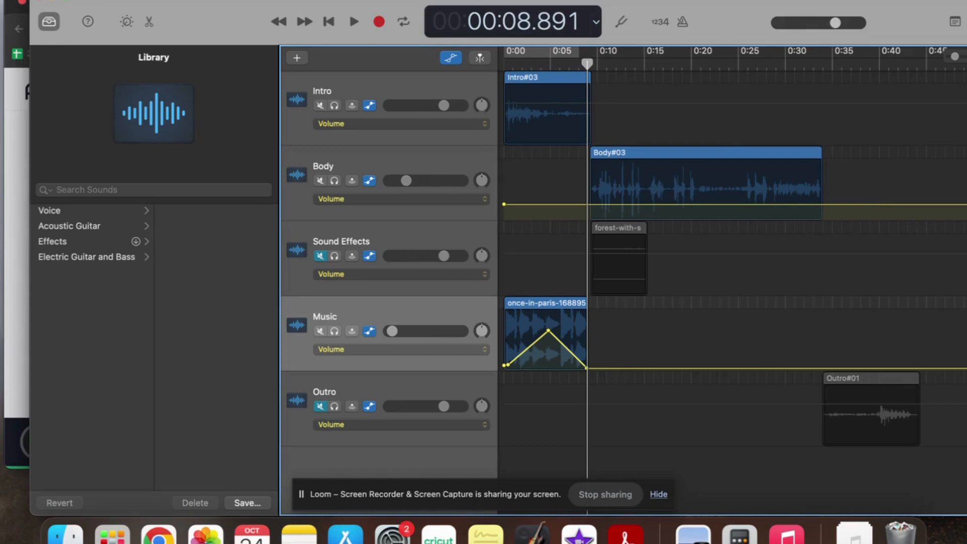
# Hide the track automation and unmute the Sound Effects and Outro tracks so that all tracks are audible.
pyautogui.click(235, 0)
pyautogui.click(275, 1)
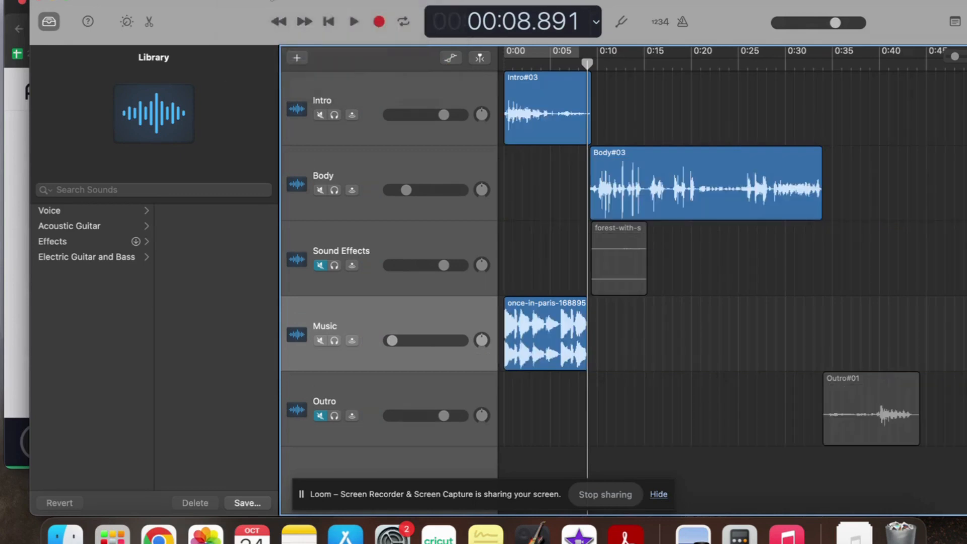
pyautogui.click(321, 190)
pyautogui.click(321, 115)
pyautogui.click(320, 115)
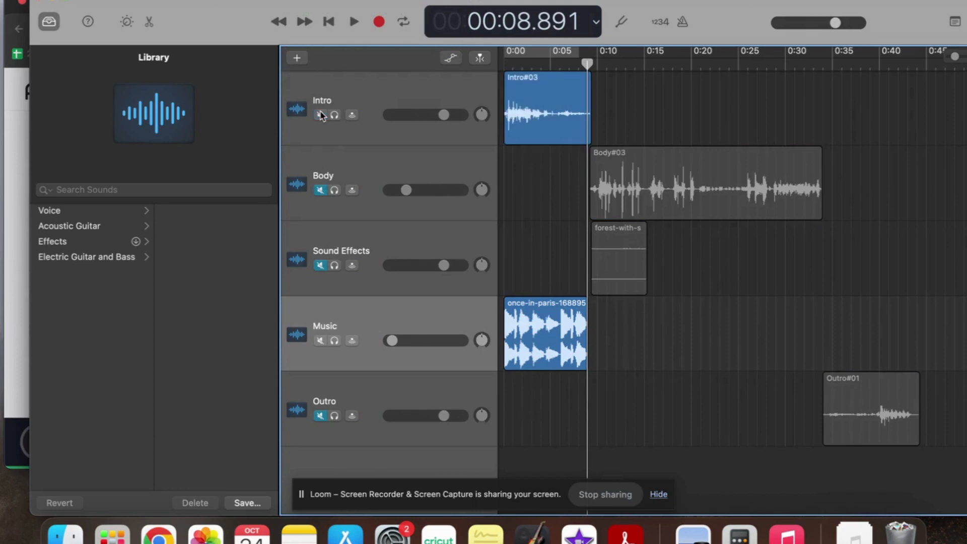
pyautogui.click(321, 190)
pyautogui.click(320, 265)
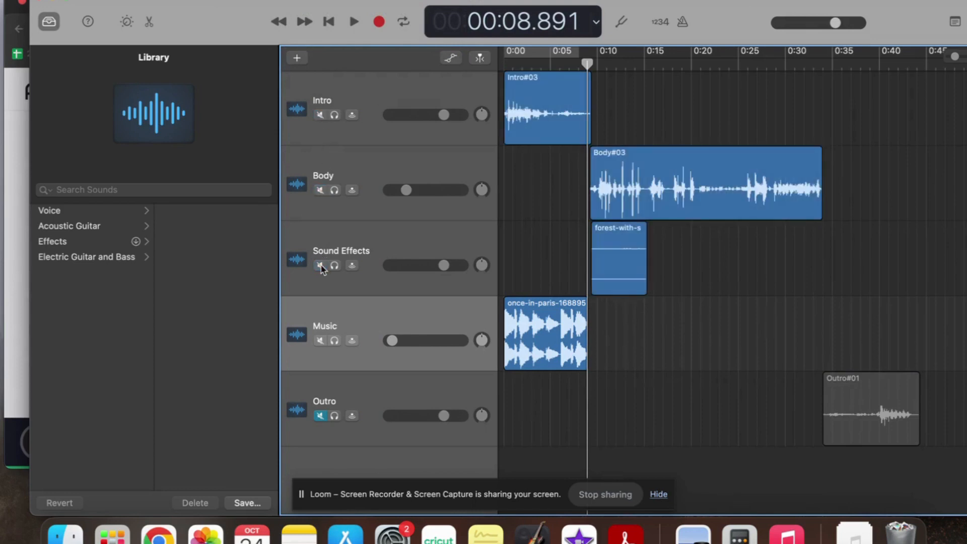
pyautogui.click(320, 415)
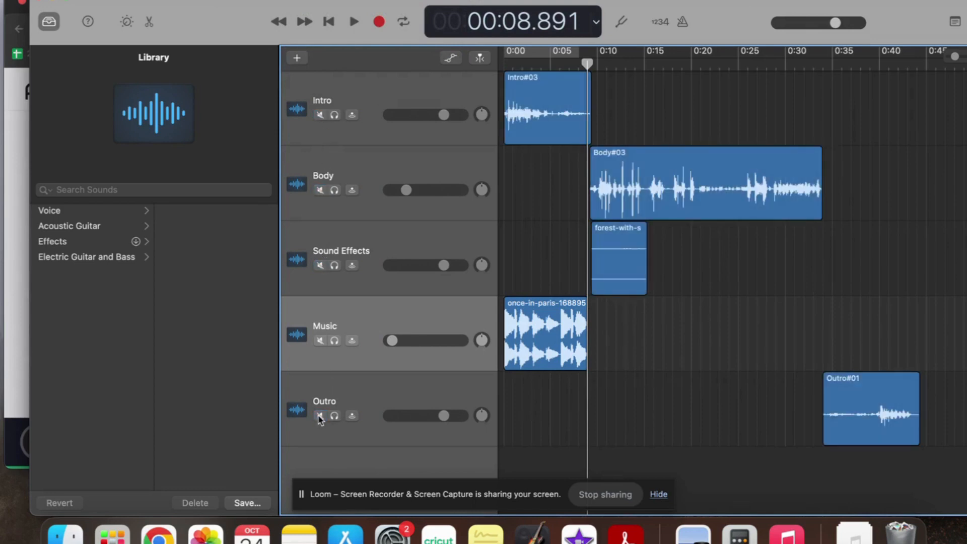
# Export the song to disk as a High Quality (192 kBit/s) MP3 named Audiobook on the Desktop.
pyautogui.click(274, 0)
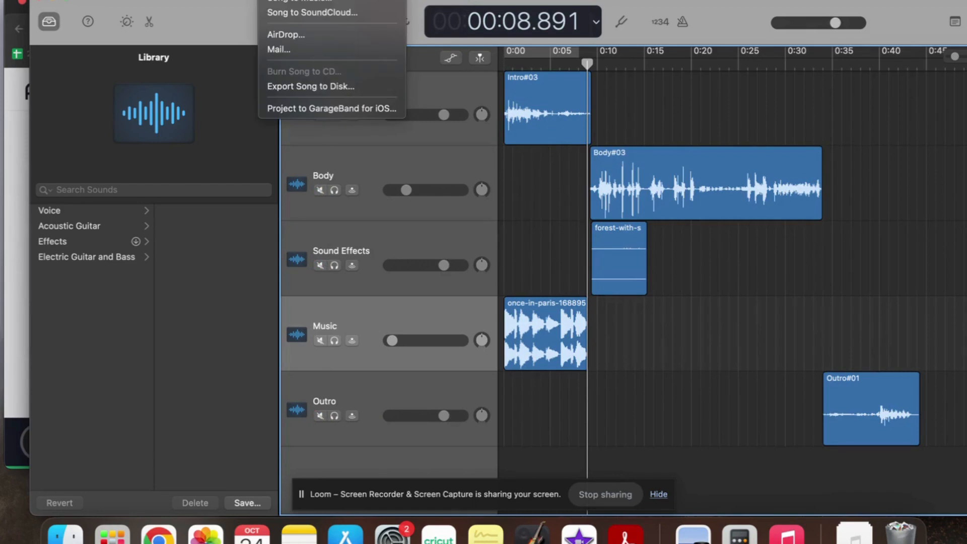
pyautogui.click(310, 87)
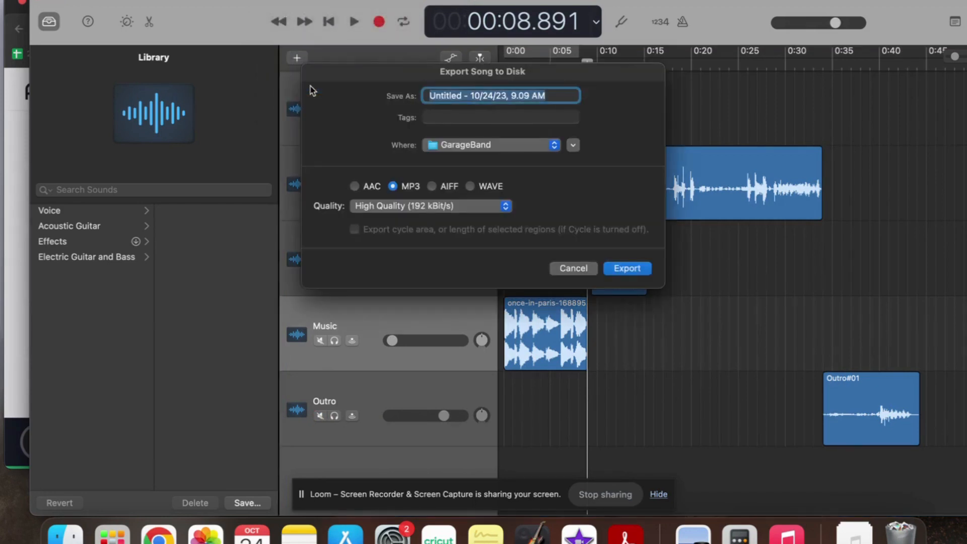
pyautogui.write('Audiobook')
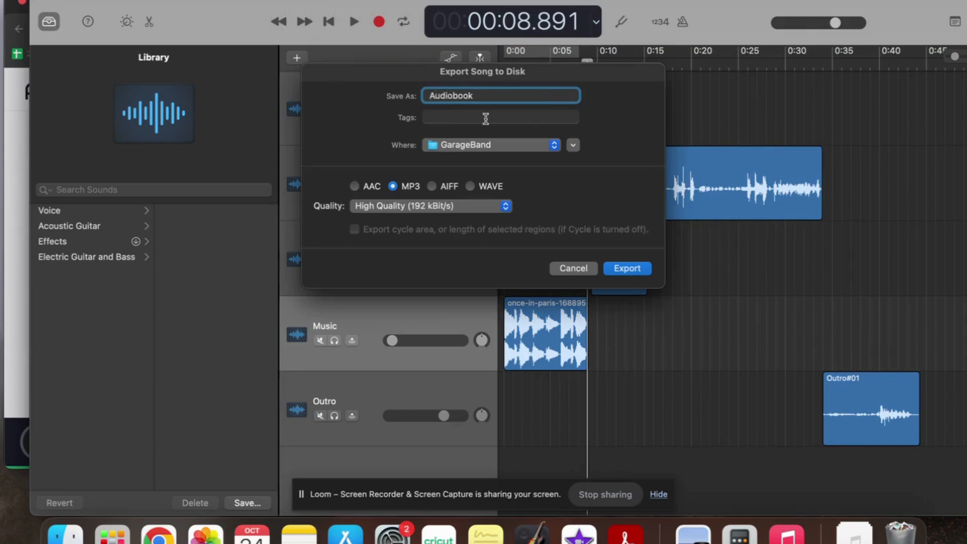
pyautogui.click(502, 145)
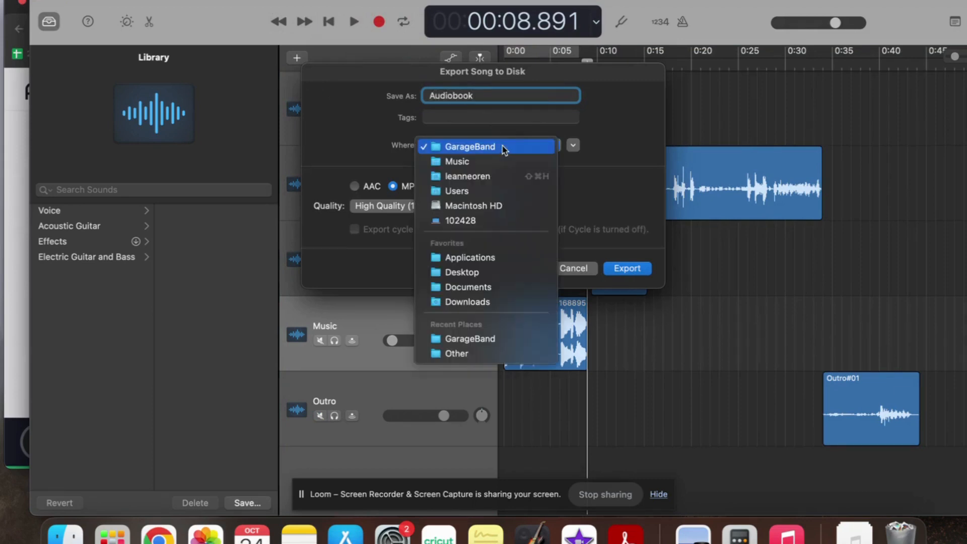
pyautogui.click(483, 272)
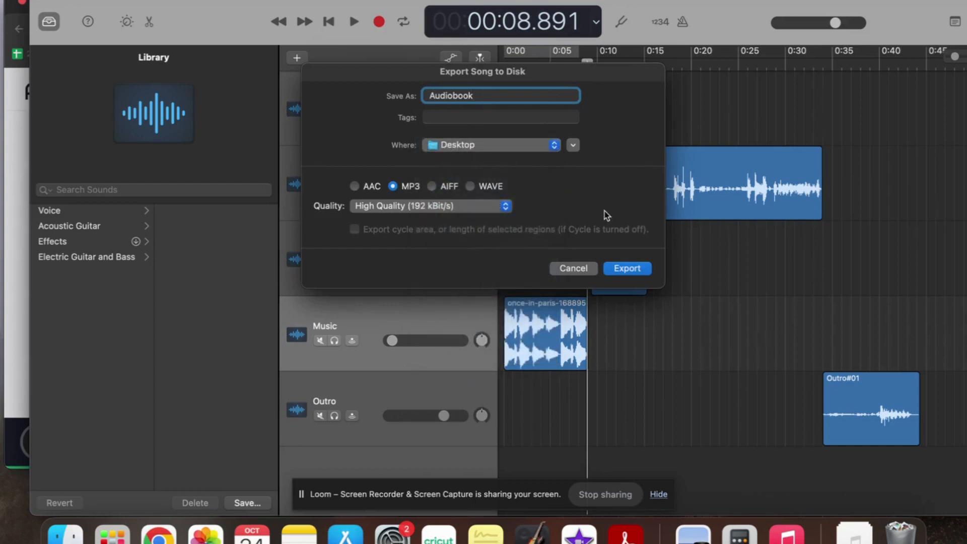
pyautogui.click(637, 268)
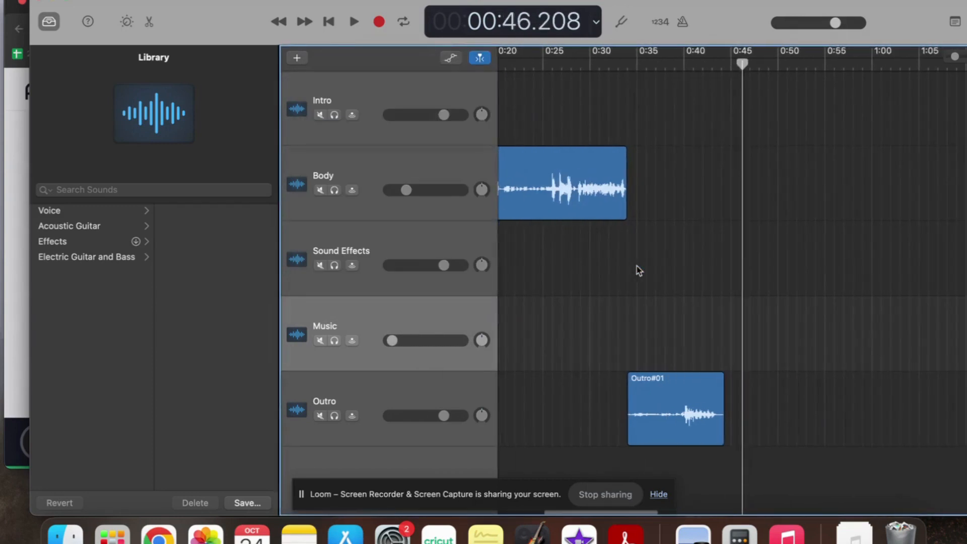